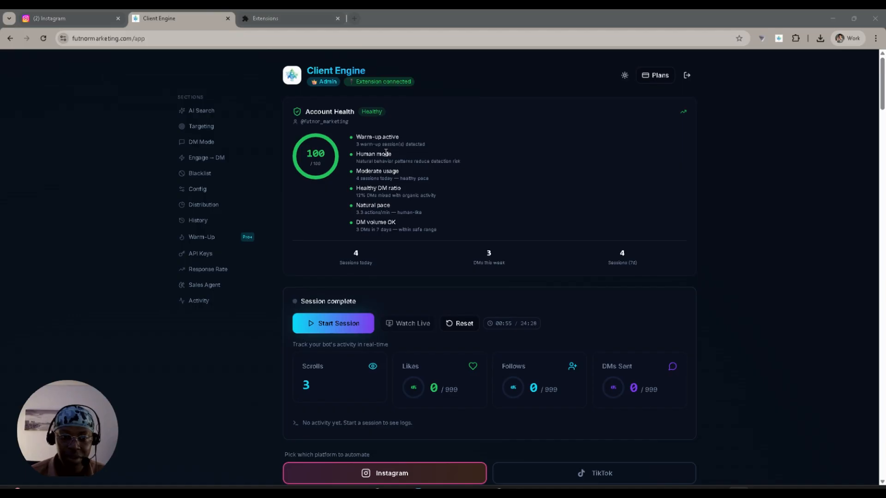
# Step: Set the account warm-up session duration to 25 minutes and start the warm-up
pyautogui.click(219, 241)
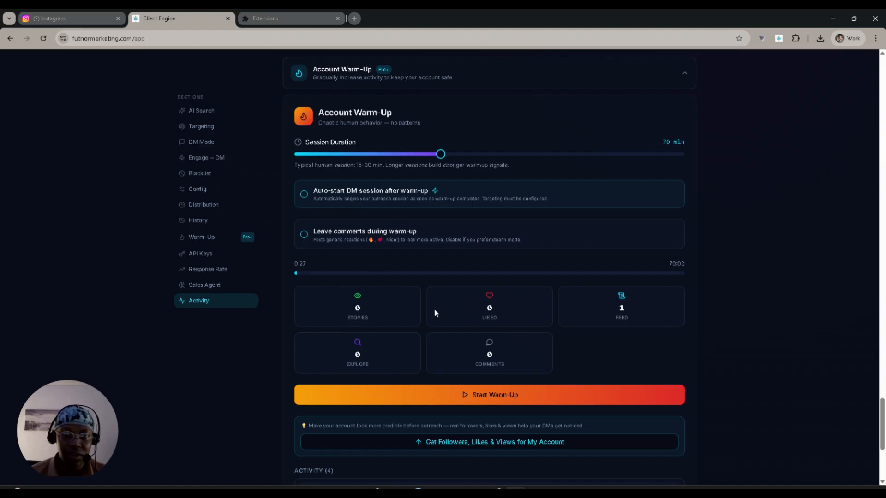
pyautogui.moveTo(439, 153); pyautogui.dragTo(341, 163)
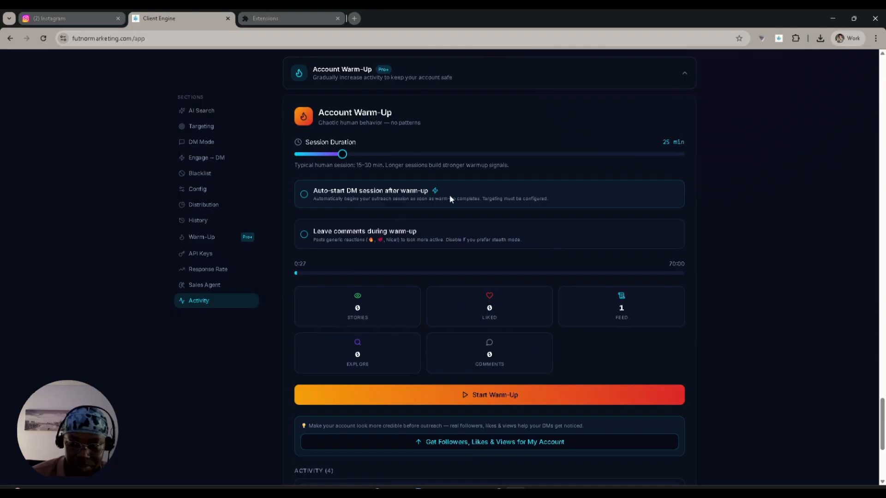
pyautogui.click(484, 395)
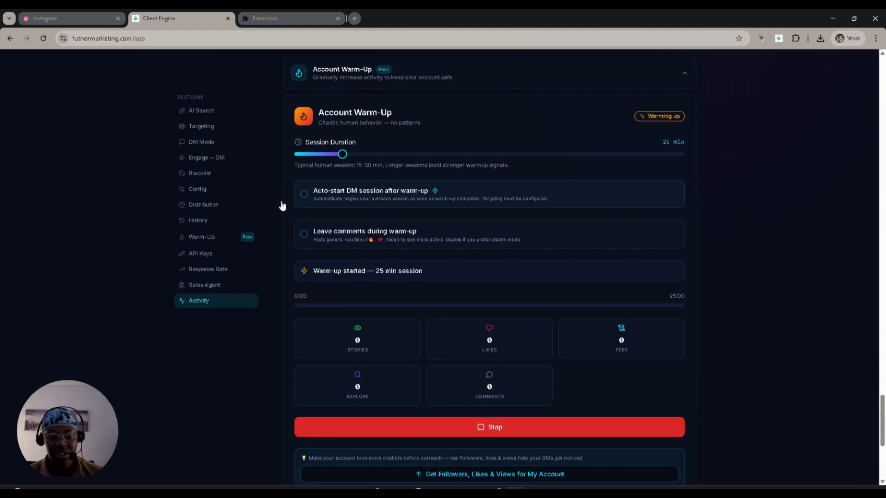
# Step: Check the running warm-up in the Instagram tab, return to Client Engine and stop the warm-up session
pyautogui.click(80, 21)
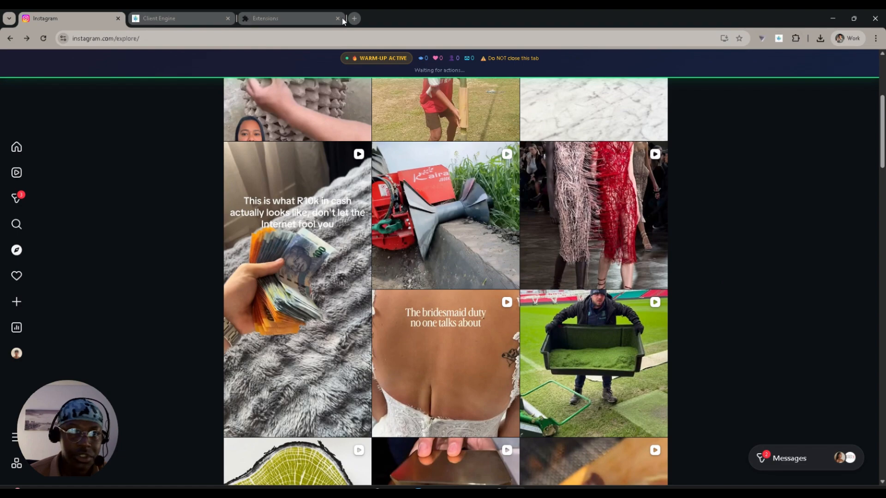
pyautogui.click(144, 20)
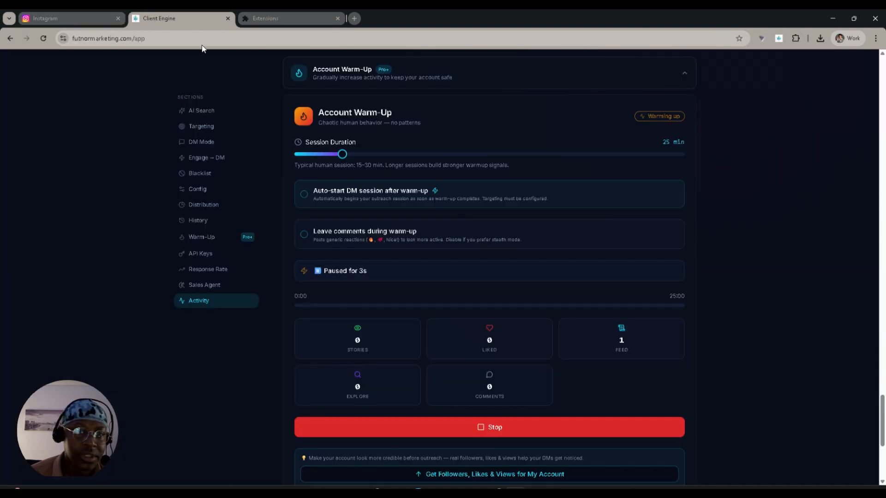
pyautogui.click(489, 427)
# Step: Review the AI customer acquisition search for "restaurants in miami" and its list of prospects
pyautogui.click(207, 116)
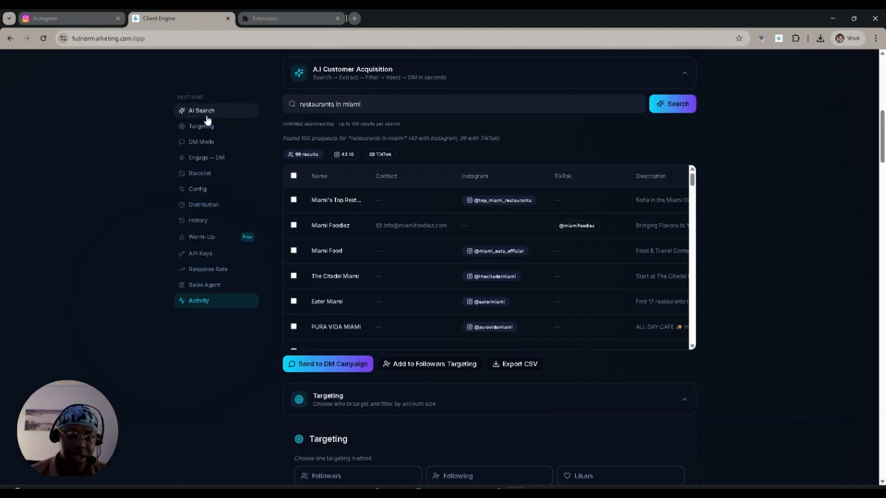
pyautogui.scroll(5, 332, 174)
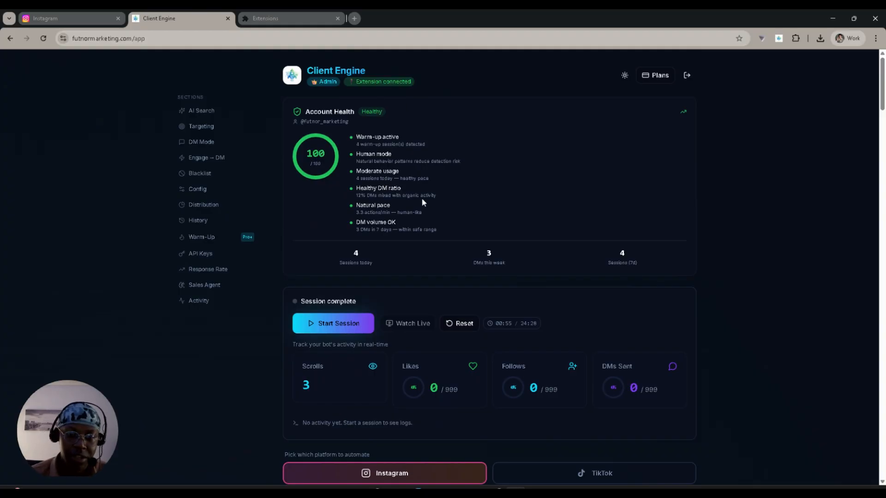
pyautogui.scroll(-5, 421, 197)
pyautogui.scroll(3, 366, 162)
pyautogui.scroll(-4, 367, 163)
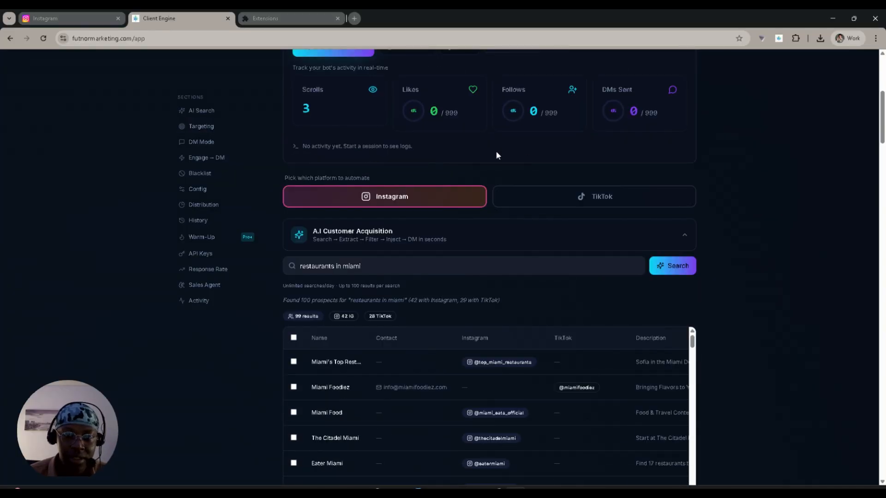
pyautogui.scroll(-3, 489, 149)
pyautogui.click(371, 125)
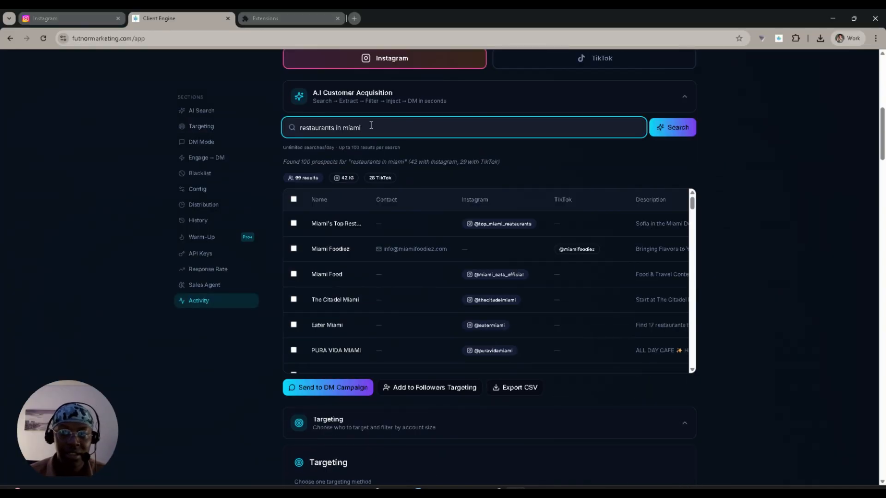
pyautogui.scroll(-2, 395, 277)
pyautogui.scroll(2, 395, 277)
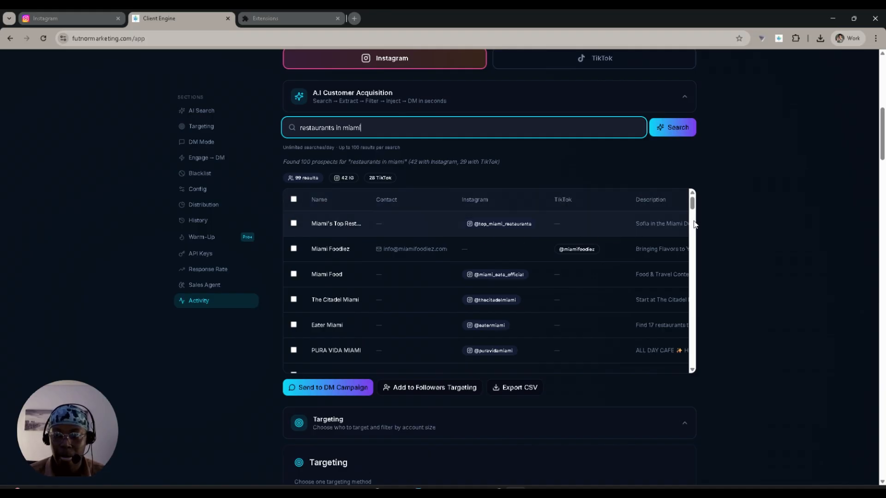
pyautogui.moveTo(692, 210); pyautogui.dragTo(671, 190)
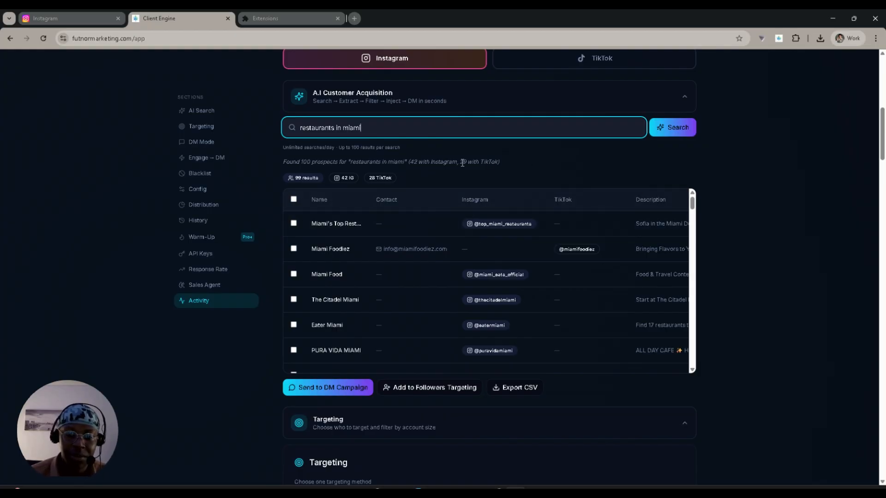
# Step: Switch the targeting method to Custom Users and look through the loaded usernames
pyautogui.scroll(-5, 462, 163)
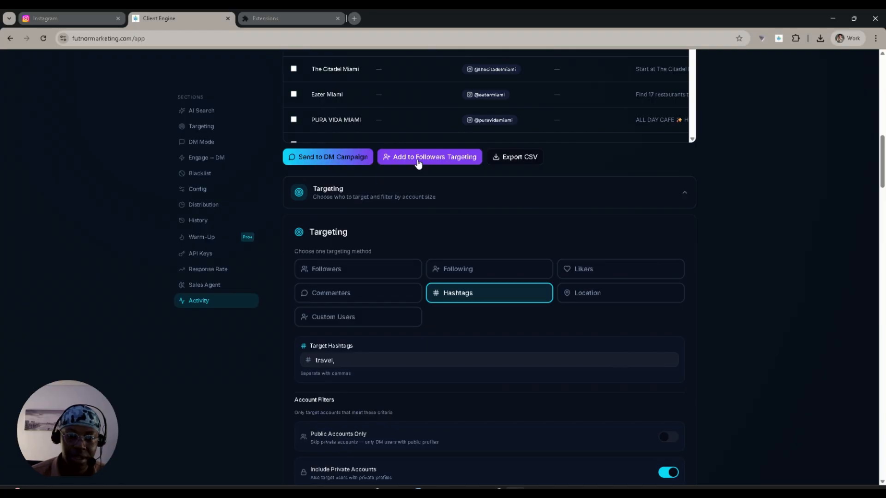
pyautogui.scroll(-4, 417, 163)
pyautogui.click(328, 135)
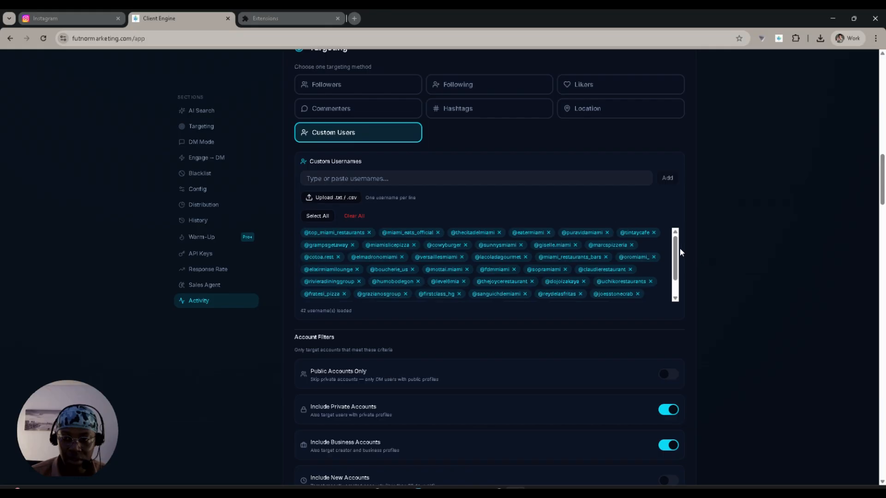
pyautogui.moveTo(676, 250)
pyautogui.mouseDown()
pyautogui.moveTo(677, 267)
pyautogui.moveTo(676, 246)
pyautogui.mouseUp()
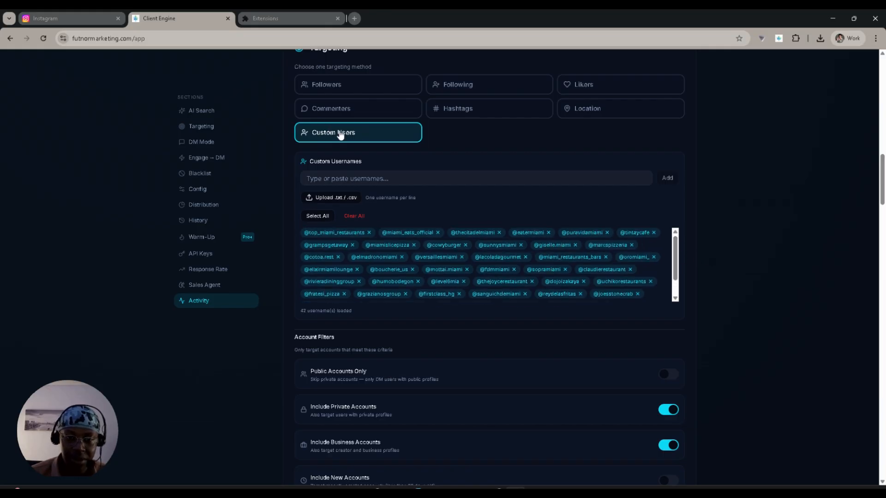
# Step: Examine the DM Mode settings and DM script bulks, switching Personalize with Name off and on again
pyautogui.scroll(8, 426, 310)
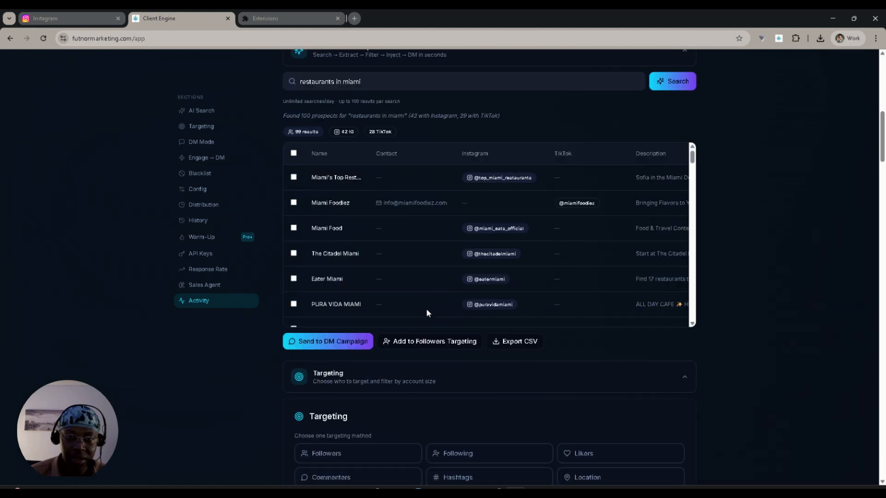
pyautogui.scroll(4, 427, 309)
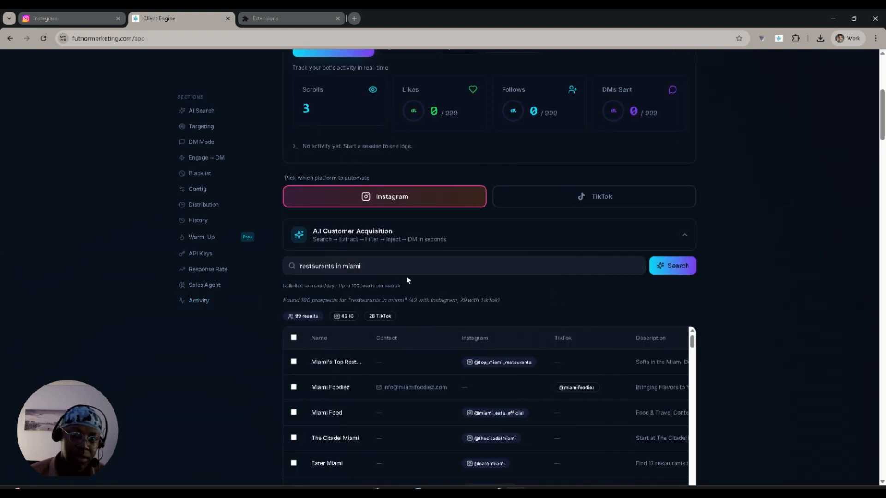
pyautogui.scroll(6, 358, 287)
pyautogui.scroll(-13, 364, 297)
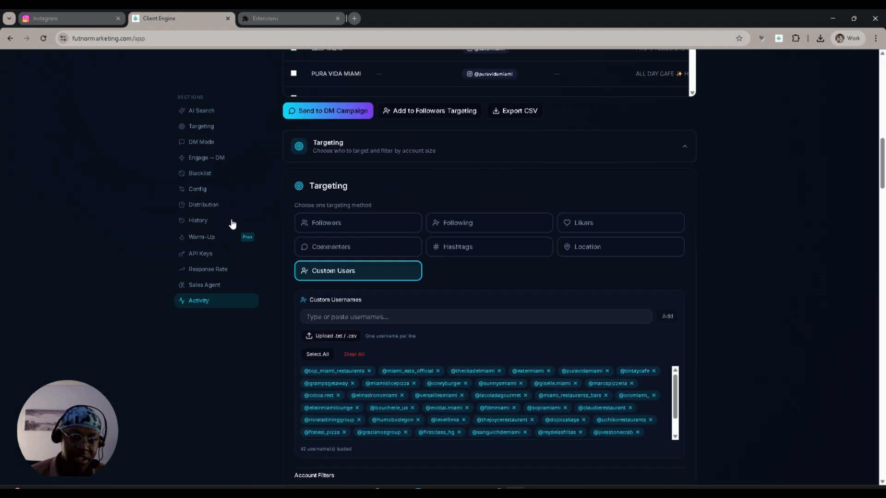
pyautogui.click(207, 146)
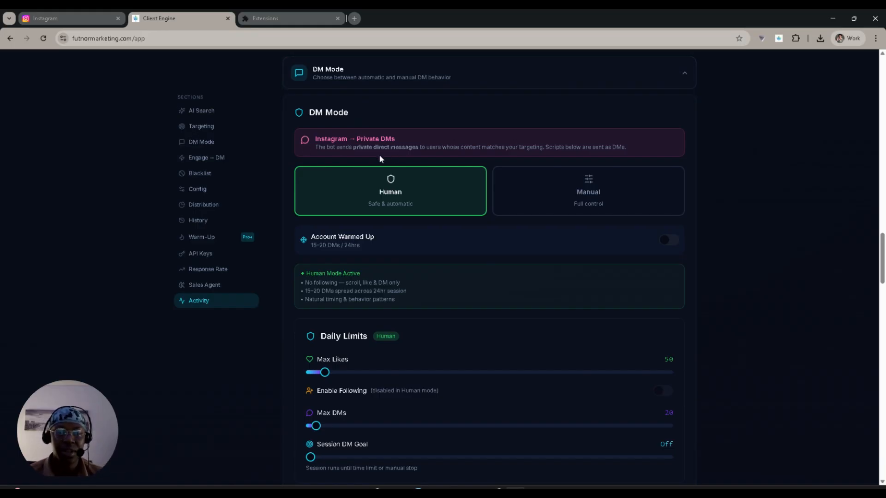
pyautogui.scroll(-3, 379, 158)
pyautogui.scroll(-5, 380, 156)
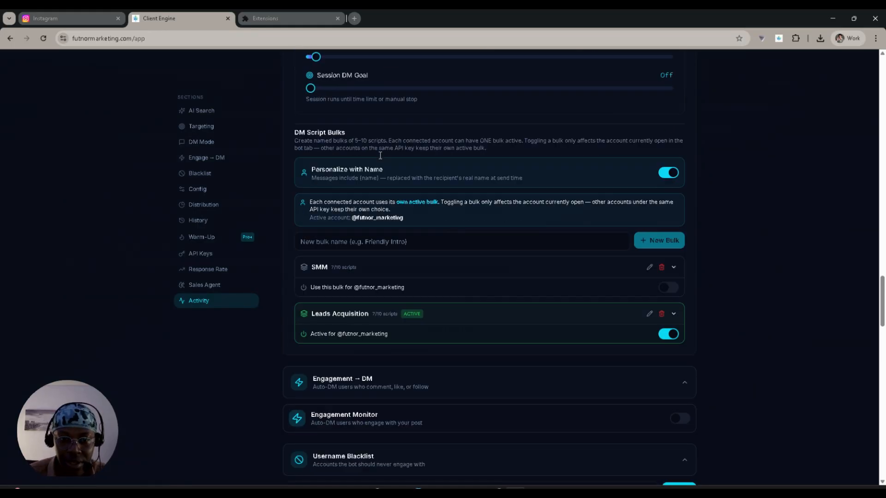
pyautogui.moveTo(314, 174); pyautogui.dragTo(388, 166)
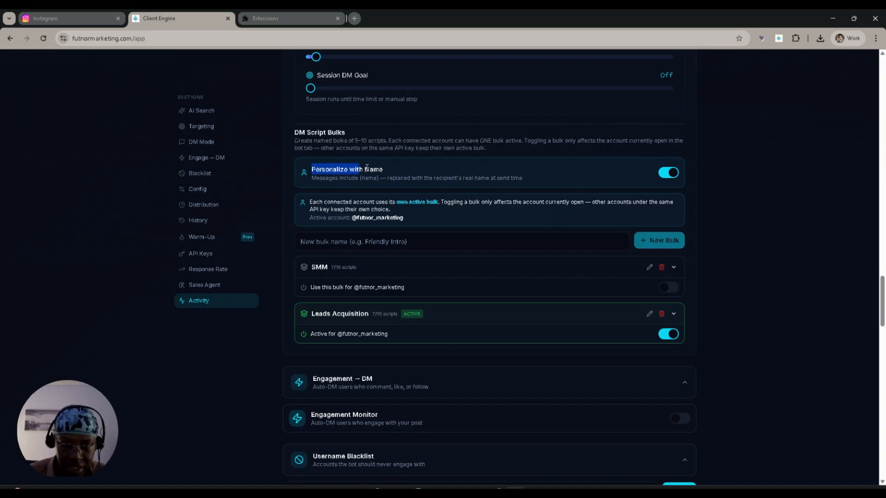
pyautogui.click(364, 180)
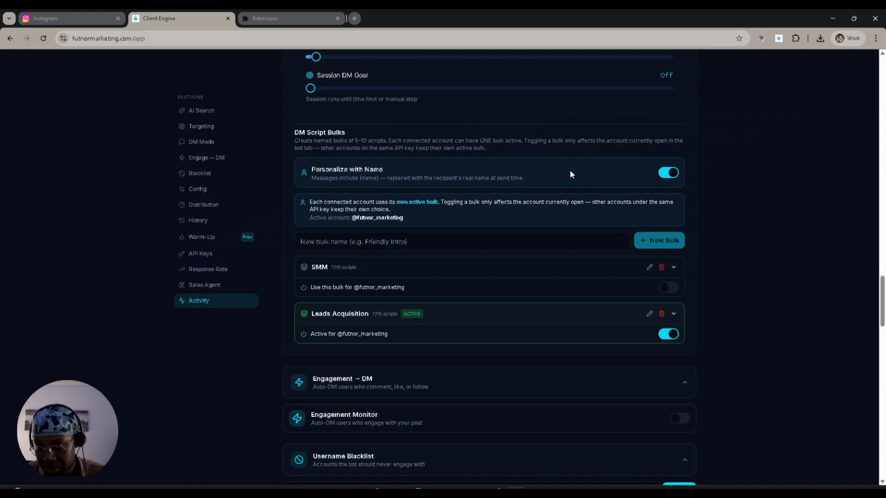
pyautogui.click(664, 174)
pyautogui.click(665, 175)
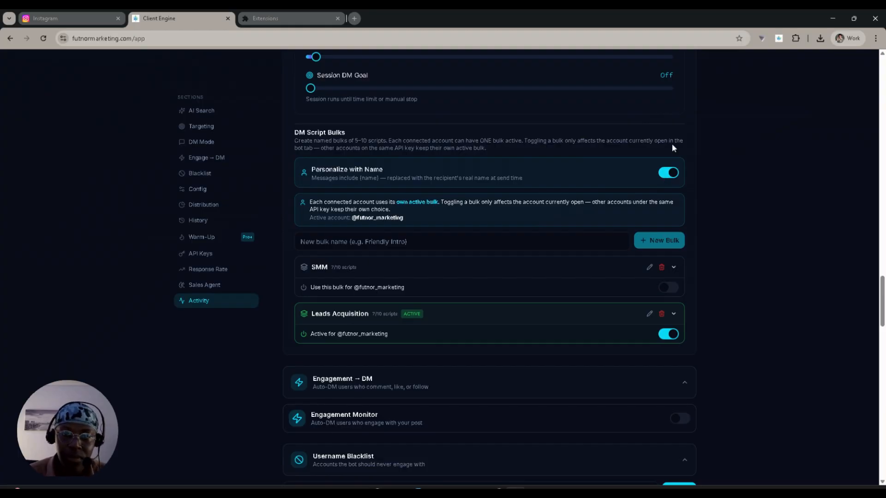
# Step: Review the Account Warm-Up section's session duration, options and activity log
pyautogui.scroll(-5, 346, 189)
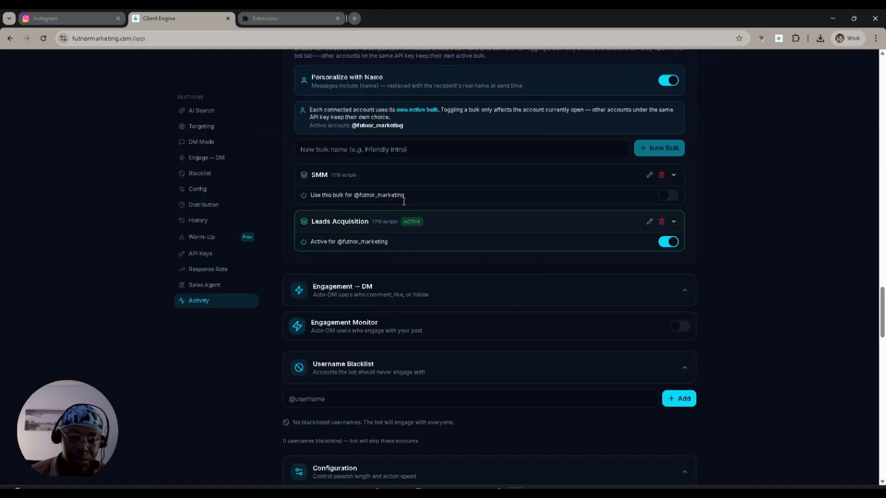
pyautogui.scroll(-7, 365, 195)
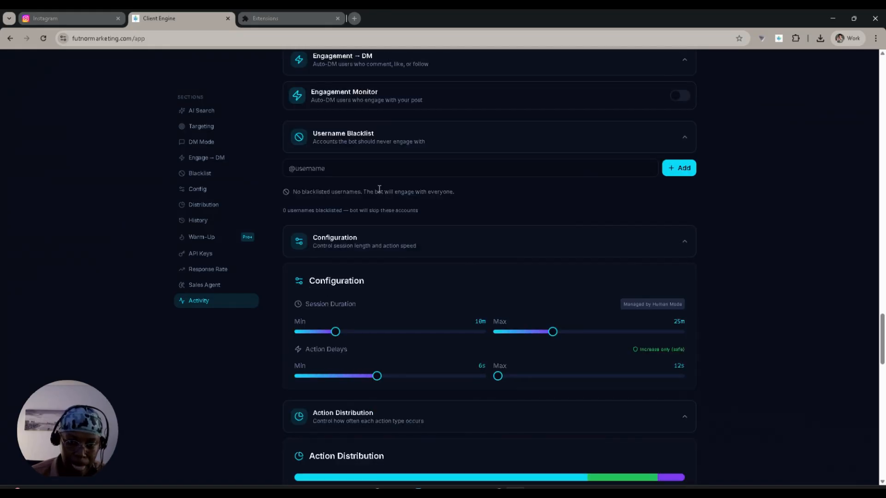
pyautogui.click(203, 236)
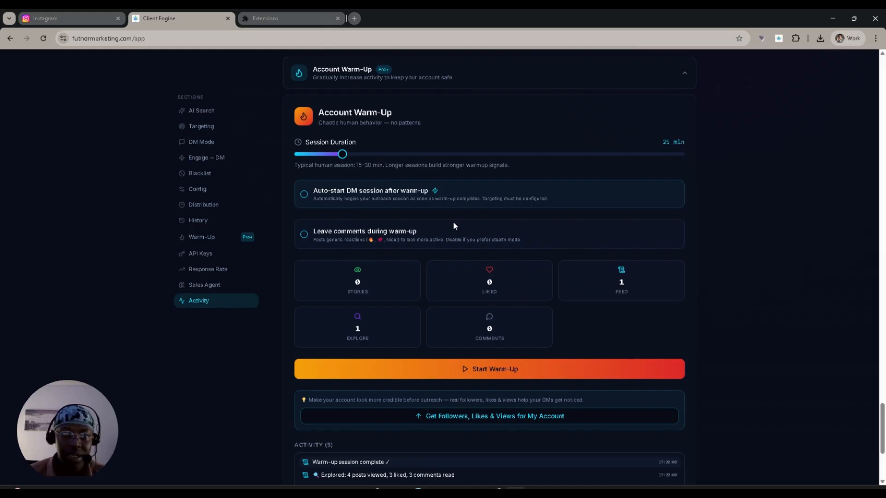
pyautogui.scroll(-1, 441, 246)
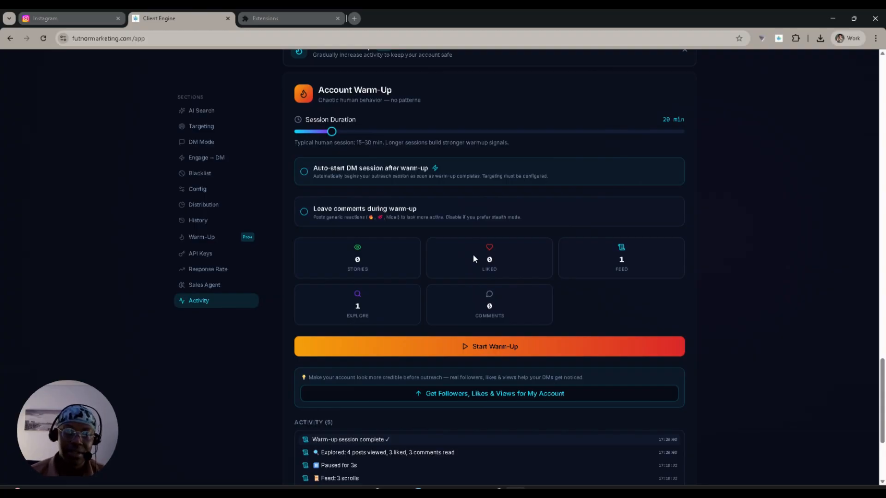
pyautogui.scroll(7, 473, 253)
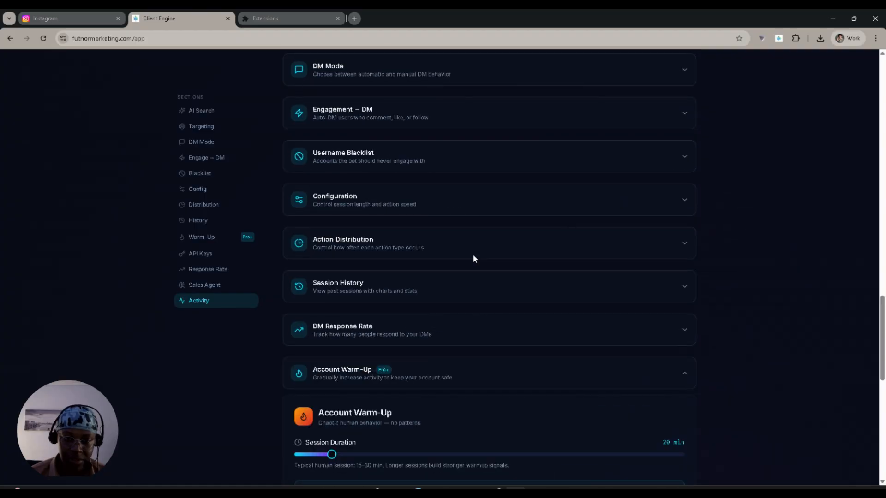
pyautogui.scroll(-5, 472, 253)
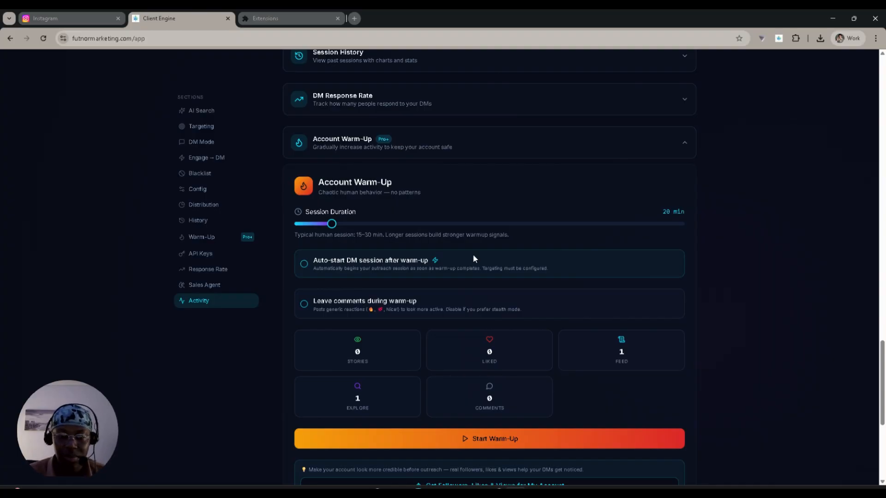
pyautogui.scroll(-5, 513, 211)
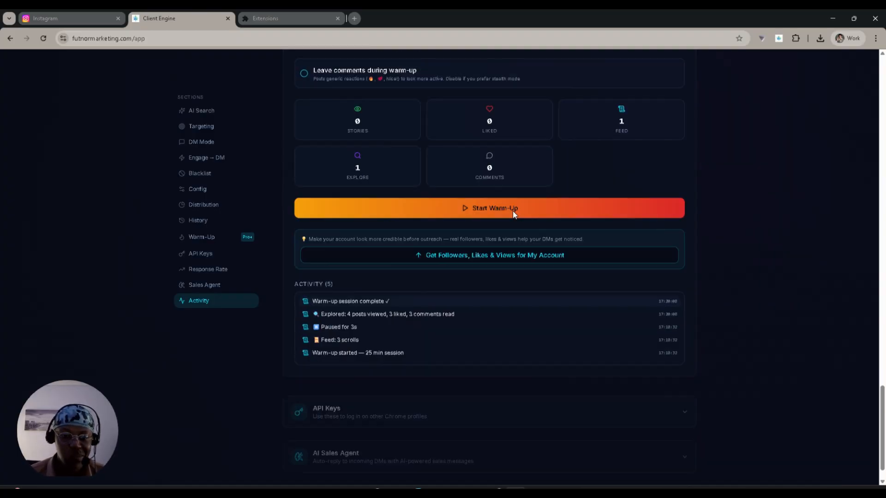
# Step: Examine the Human option and its daily limits in DM Mode, and try to enable following
pyautogui.click(199, 142)
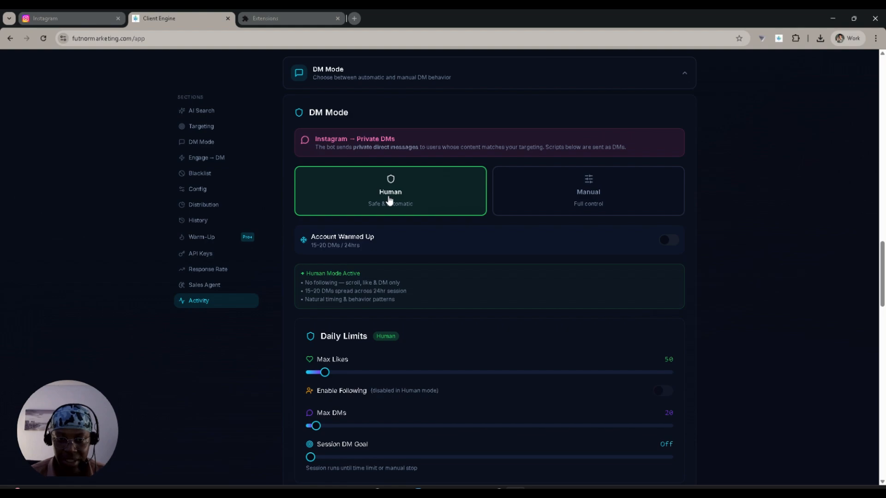
pyautogui.scroll(-1, 389, 199)
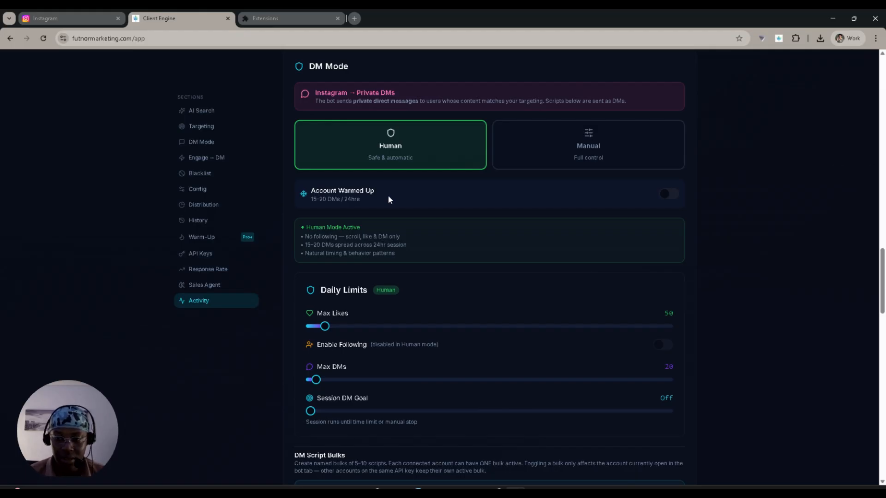
pyautogui.scroll(-2, 715, 253)
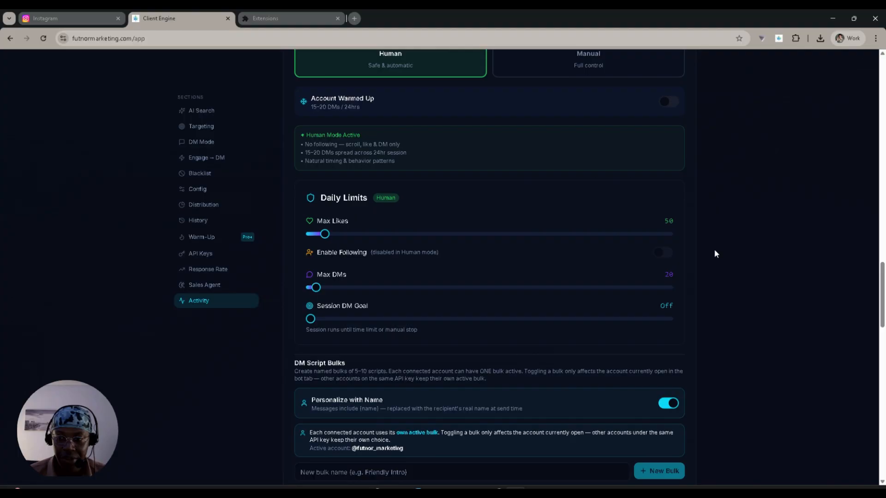
pyautogui.click(661, 254)
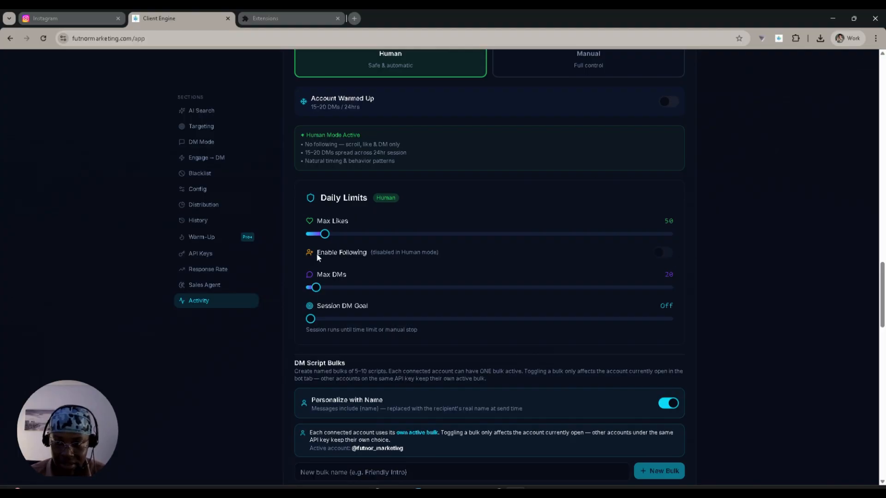
pyautogui.scroll(2, 531, 212)
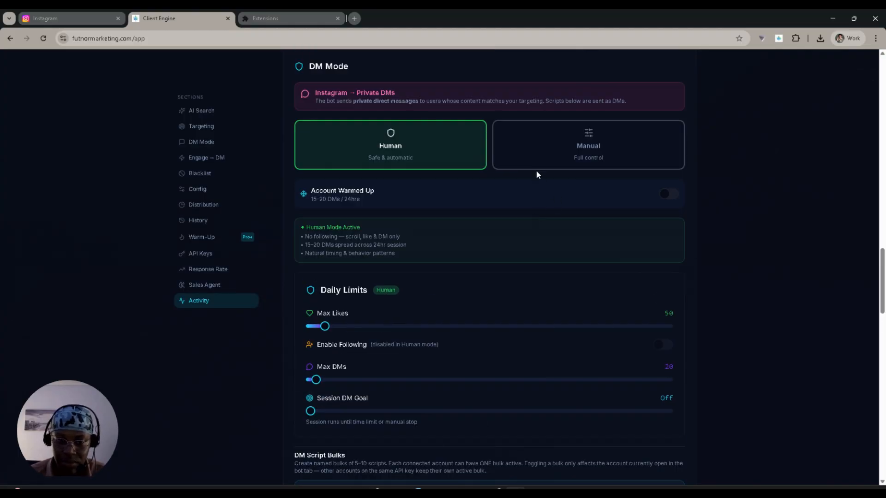
pyautogui.scroll(-2, 536, 169)
pyautogui.moveTo(301, 250); pyautogui.dragTo(364, 253)
pyautogui.click(368, 268)
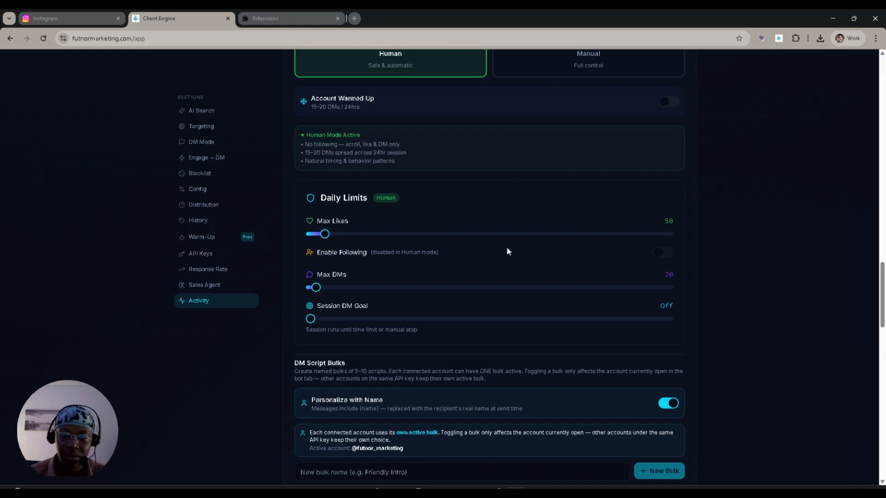
# Step: Enable Account Warmed Up in DM Mode and confirm that the account is warmed up
pyautogui.scroll(2, 393, 280)
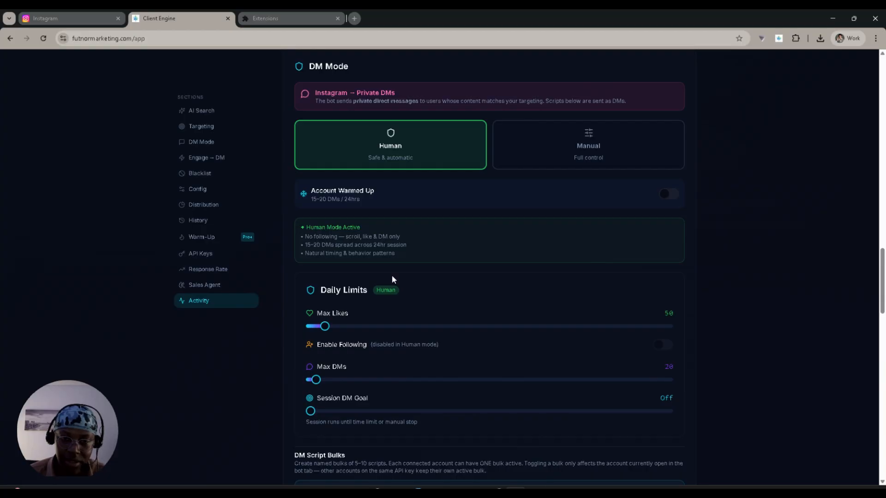
pyautogui.scroll(1, 392, 280)
pyautogui.moveTo(310, 237); pyautogui.dragTo(374, 240)
pyautogui.click(358, 242)
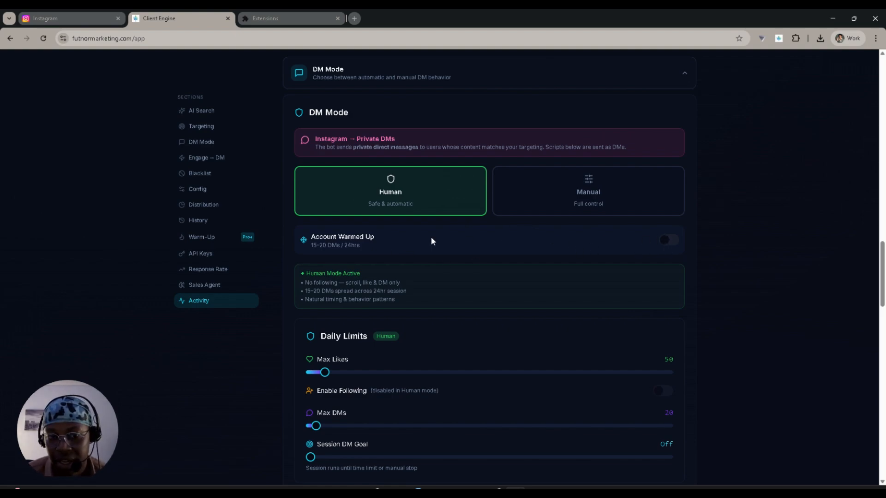
pyautogui.moveTo(310, 245); pyautogui.dragTo(341, 244)
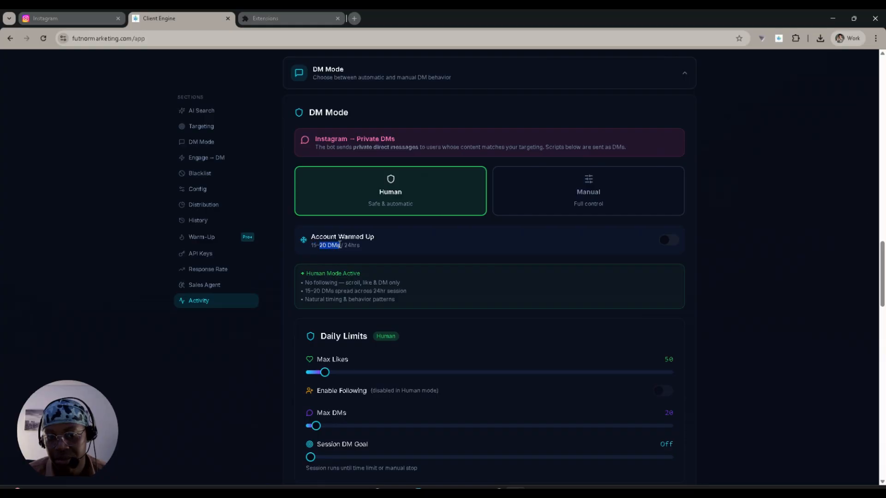
pyautogui.click(345, 244)
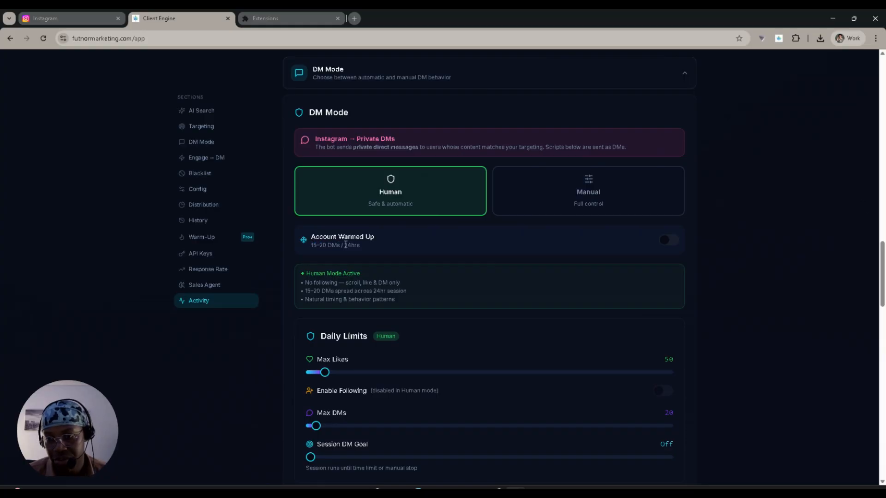
pyautogui.click(668, 240)
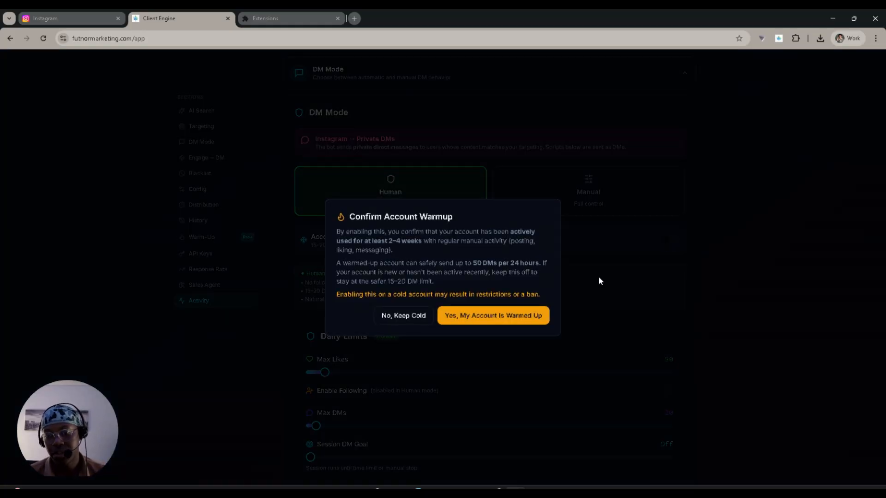
pyautogui.click(498, 316)
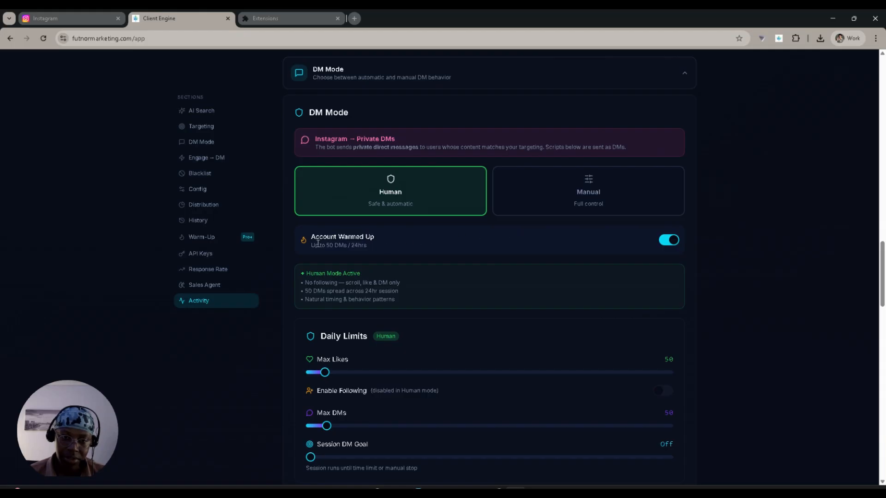
# Step: Turn Account Warmed Up off, request it once more and choose to keep the account cold
pyautogui.click(669, 241)
pyautogui.click(669, 240)
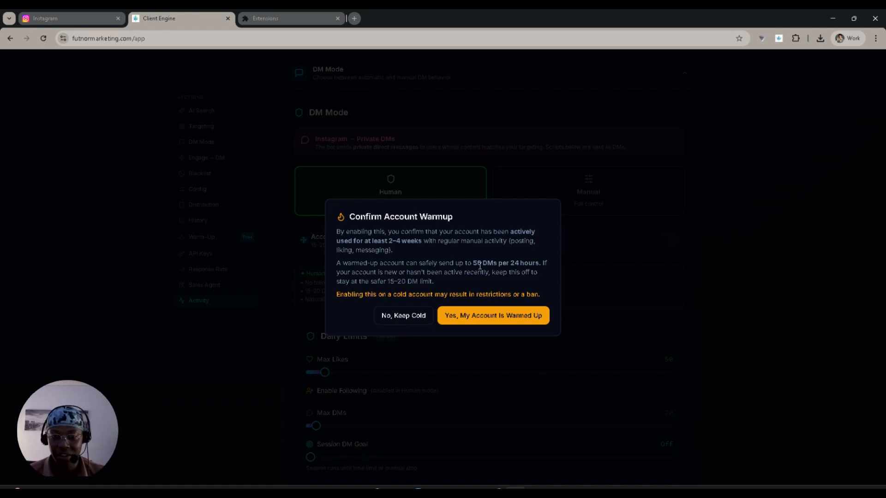
pyautogui.click(398, 322)
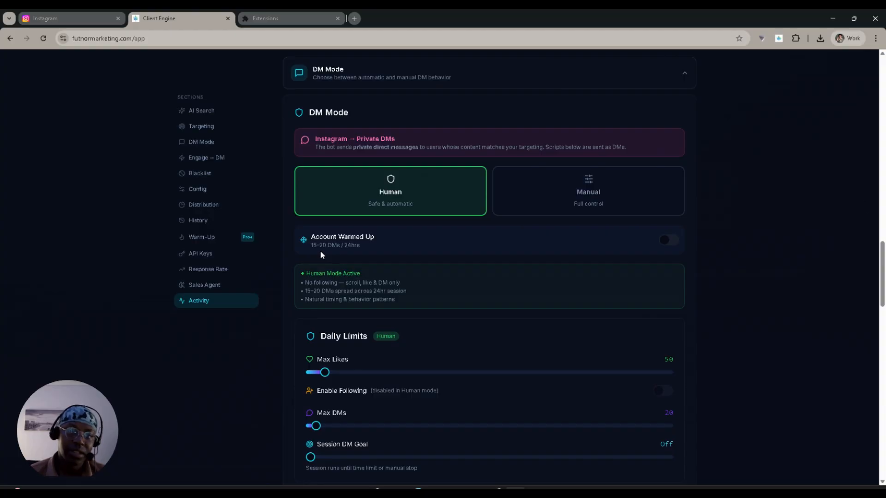
# Step: Create a new DM script bulk named "Script 1"
pyautogui.scroll(-5, 325, 272)
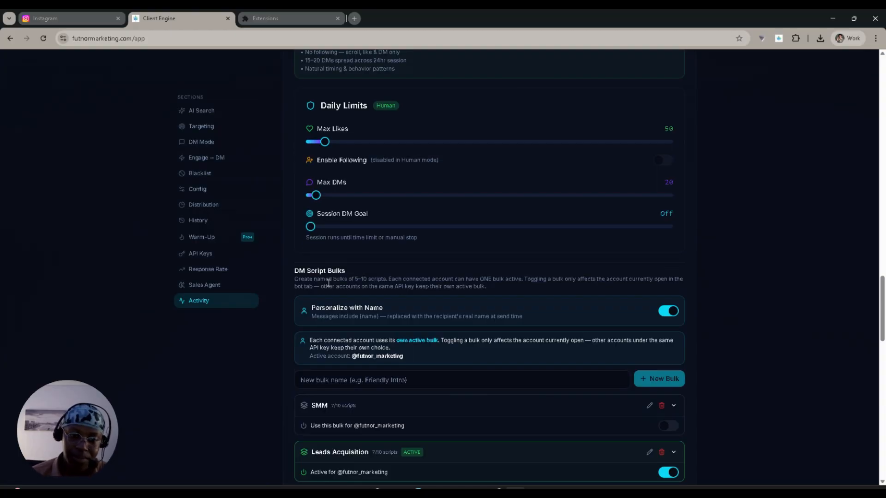
pyautogui.scroll(-3, 328, 283)
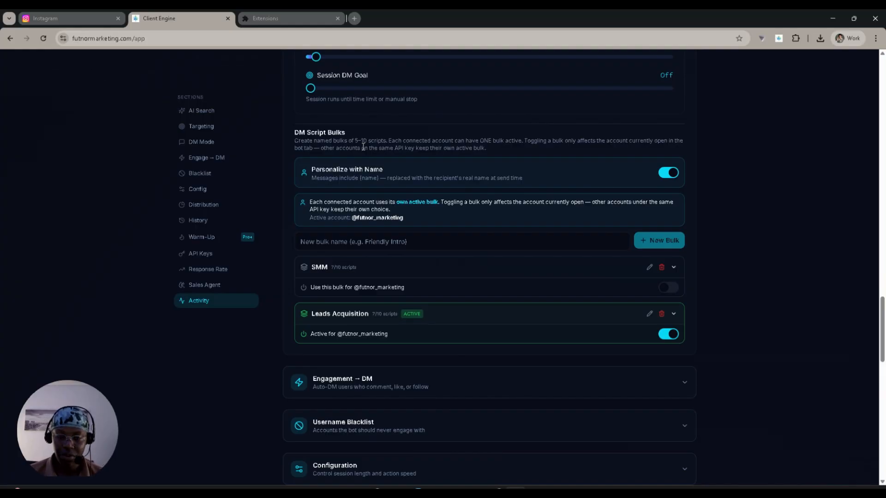
pyautogui.scroll(-3, 374, 150)
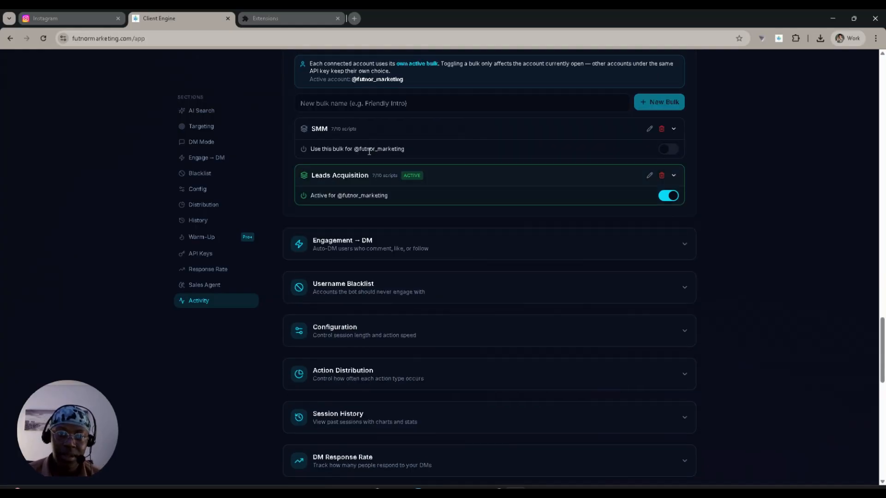
pyautogui.click(351, 104)
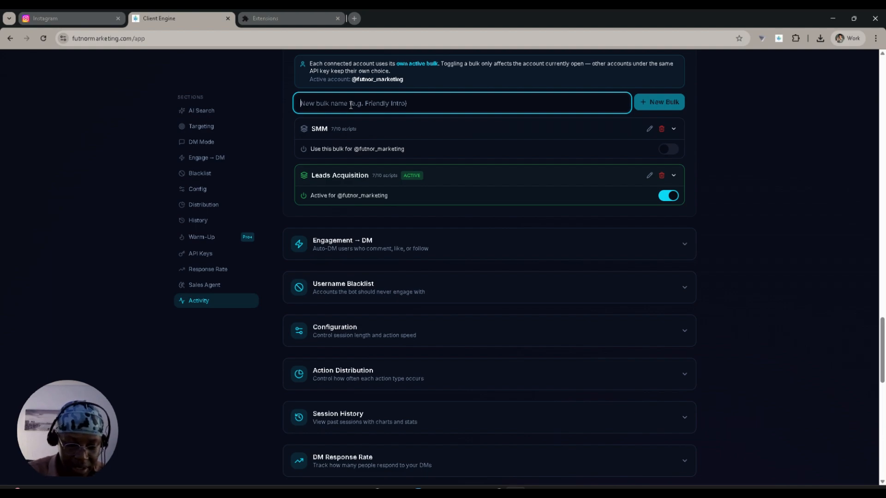
pyautogui.write('Script')
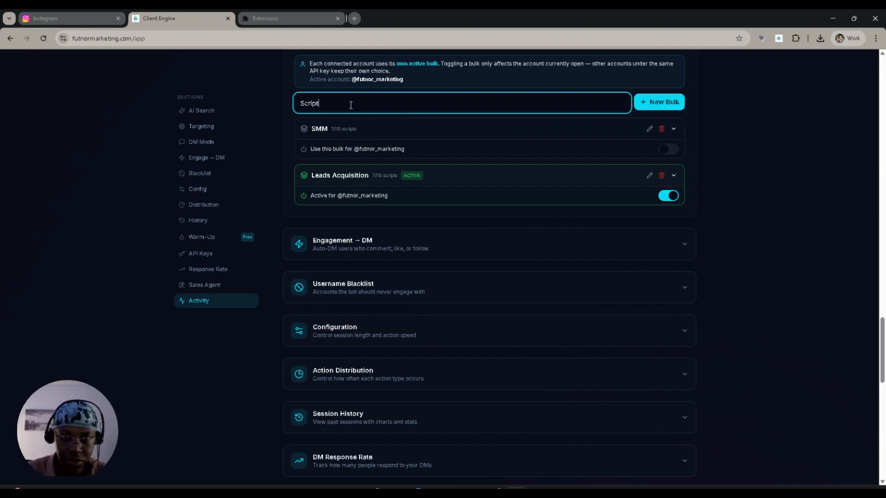
pyautogui.write(' 1')
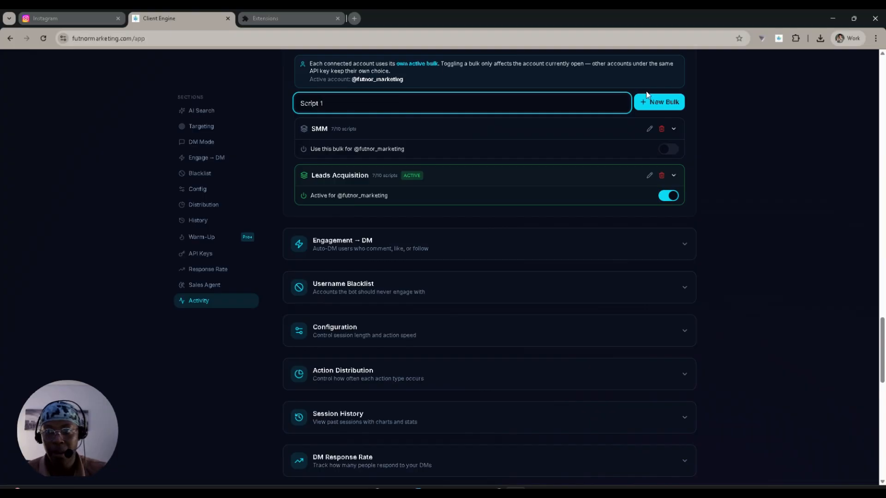
pyautogui.click(653, 104)
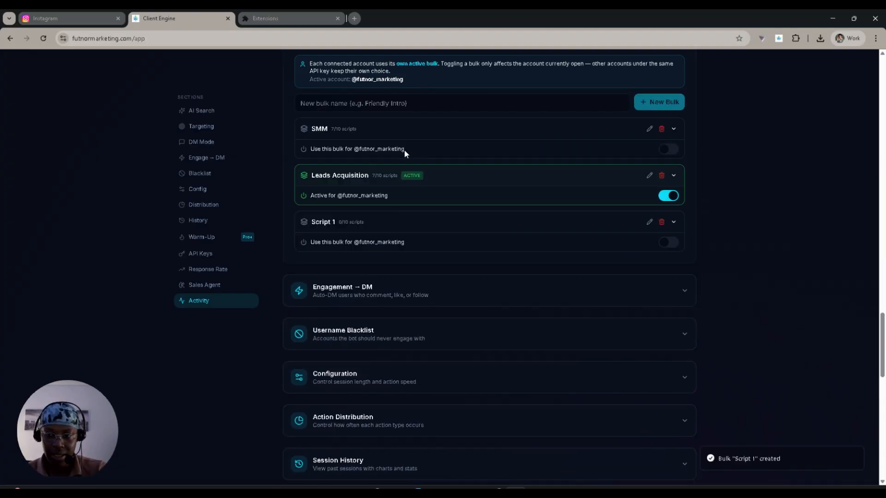
# Step: Fill the Script 1 bulk using AI Fill from a personalized greeting saying "i love your content" and asking for an emoji reply "to get free editing features"
pyautogui.click(674, 223)
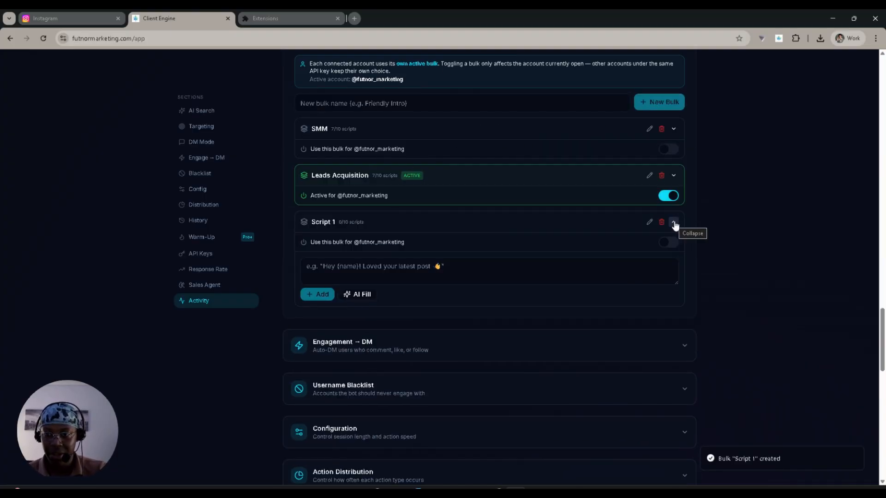
pyautogui.click(673, 223)
pyautogui.click(674, 223)
pyautogui.scroll(-1, 530, 214)
pyautogui.click(361, 217)
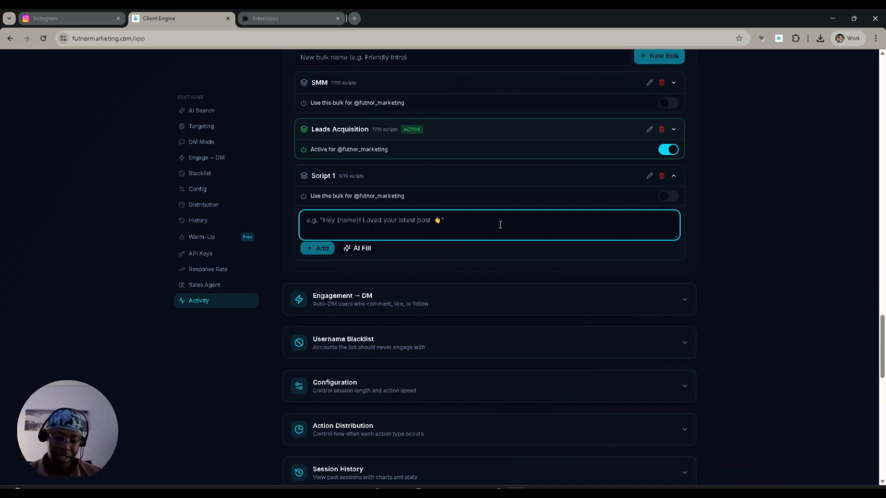
pyautogui.write('Hi')
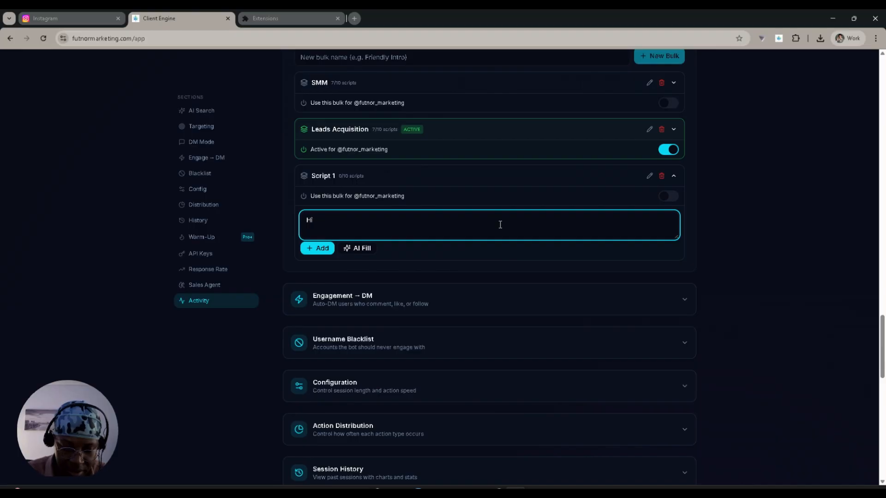
pyautogui.write(' Luc')
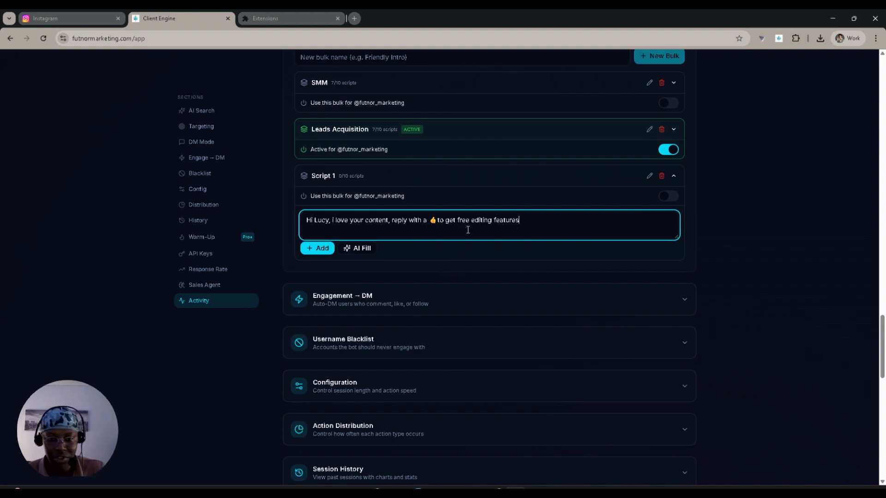
pyautogui.click(349, 248)
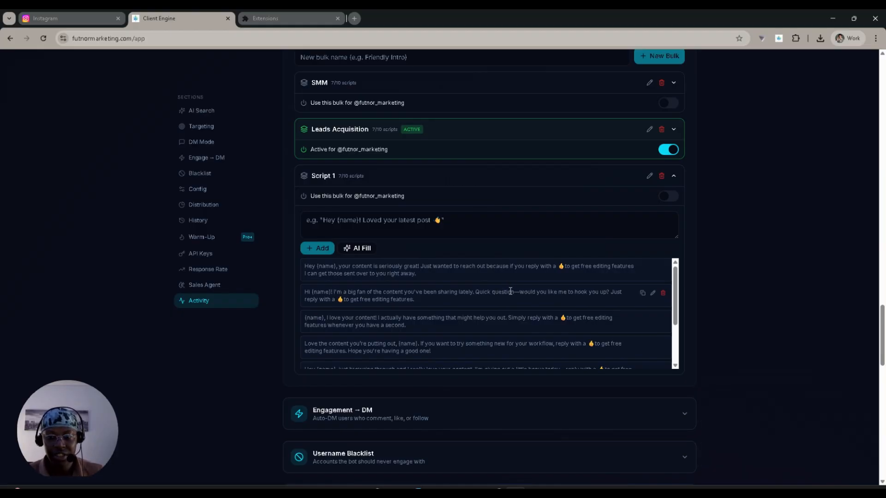
# Step: Review the AI-generated message variations in the Script 1 bulk, checking their wording and name placeholders
pyautogui.scroll(-5, 509, 290)
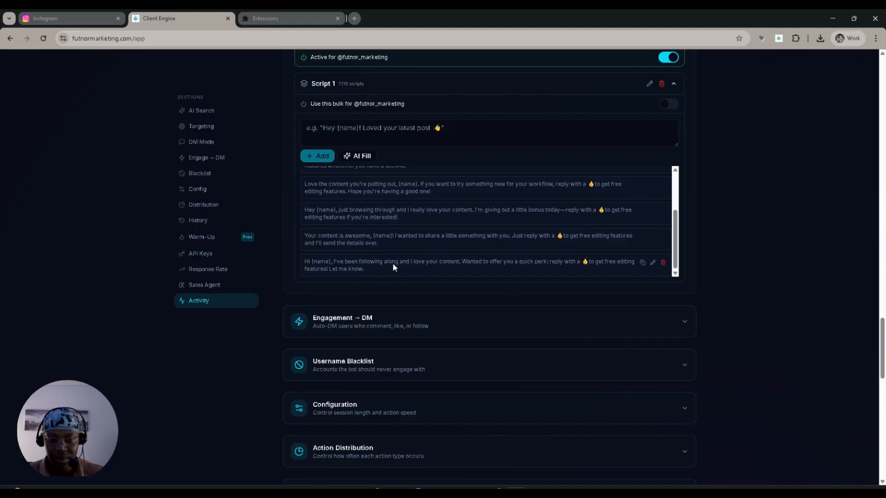
pyautogui.scroll(3, 393, 267)
pyautogui.scroll(3, 424, 317)
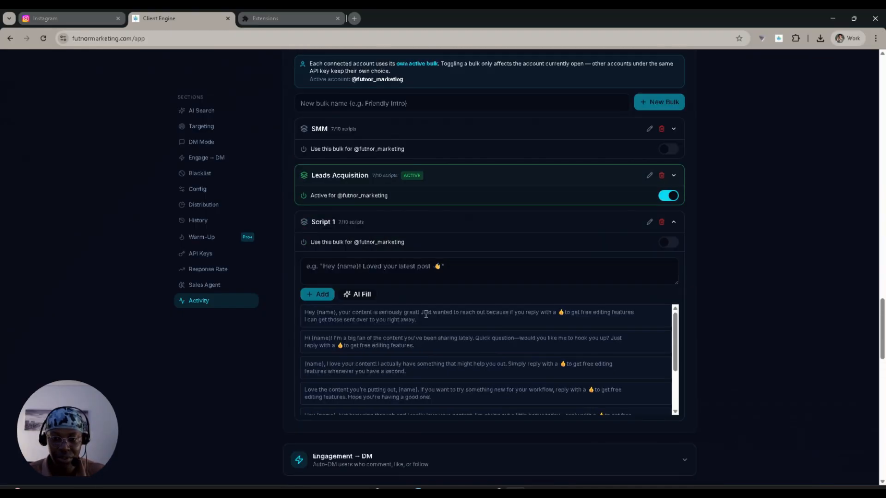
pyautogui.scroll(-2, 678, 346)
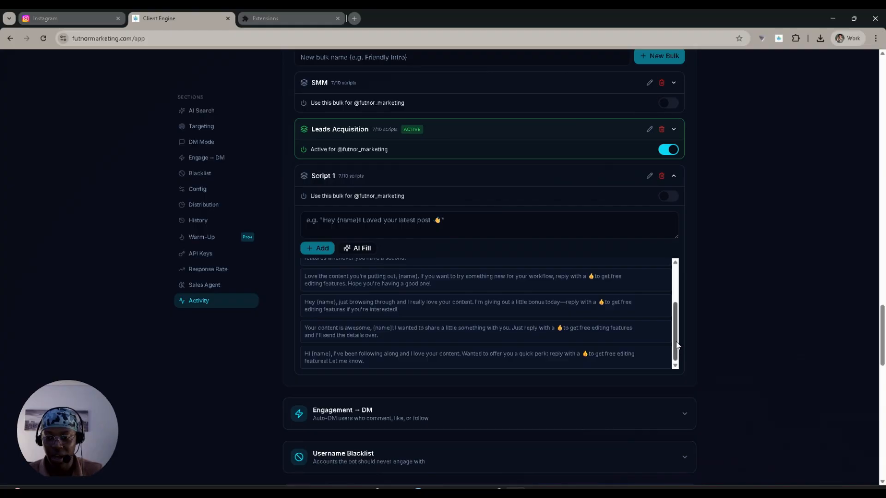
pyautogui.moveTo(677, 346); pyautogui.dragTo(677, 310)
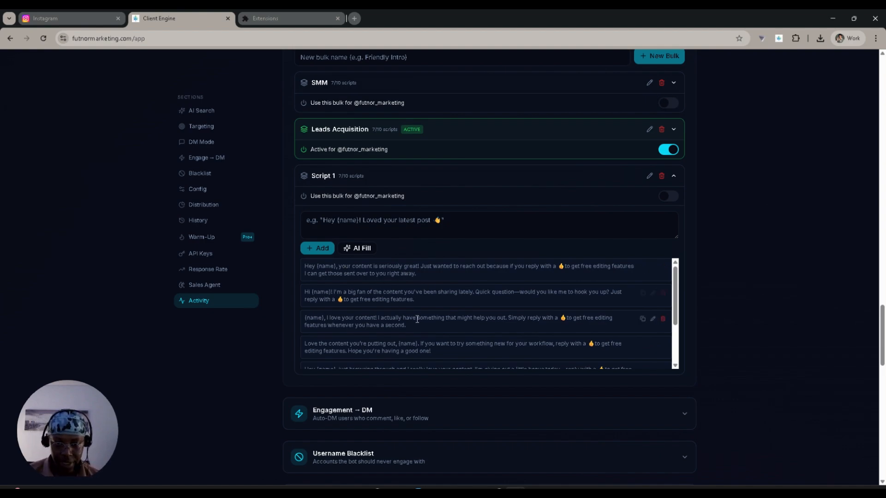
pyautogui.scroll(-3, 508, 303)
pyautogui.scroll(2, 442, 318)
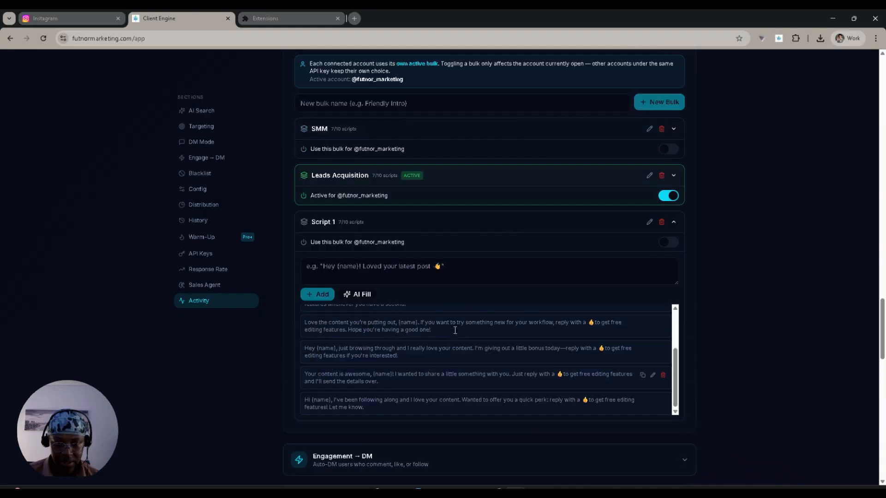
pyautogui.click(452, 323)
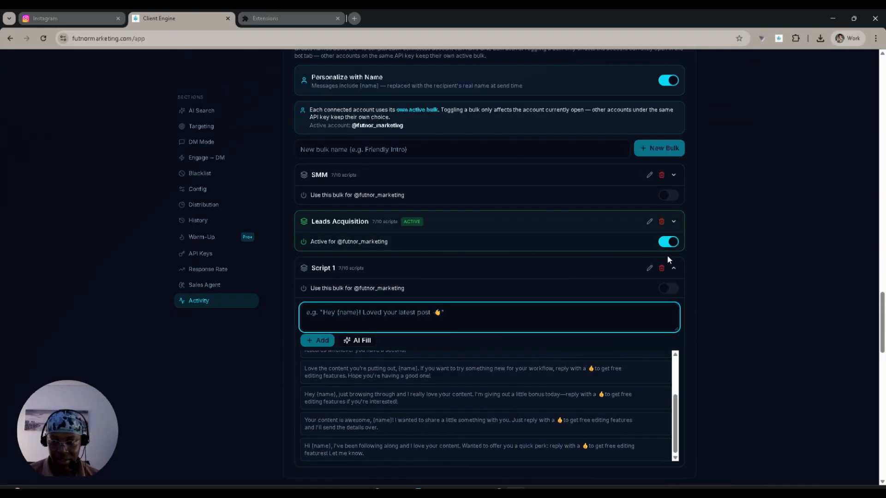
# Step: Make Script 1 the active script bulk for the connected Instagram account
pyautogui.click(668, 288)
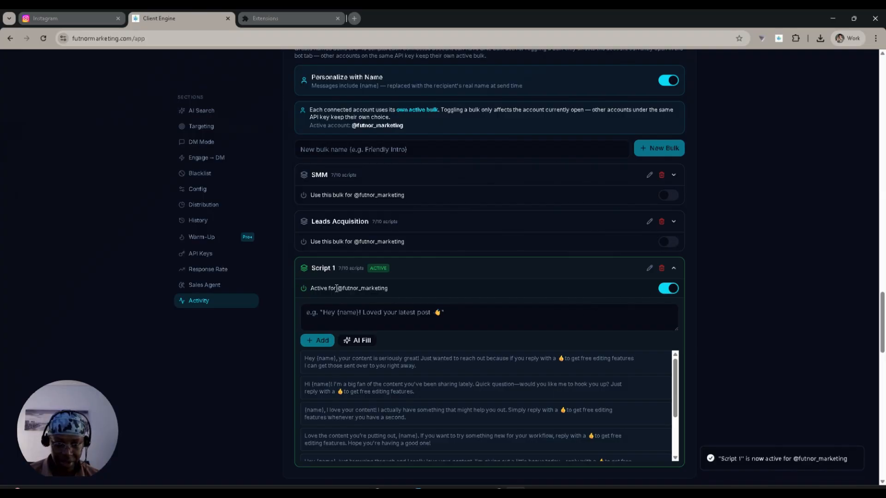
pyautogui.moveTo(343, 289); pyautogui.dragTo(404, 291)
pyautogui.click(446, 291)
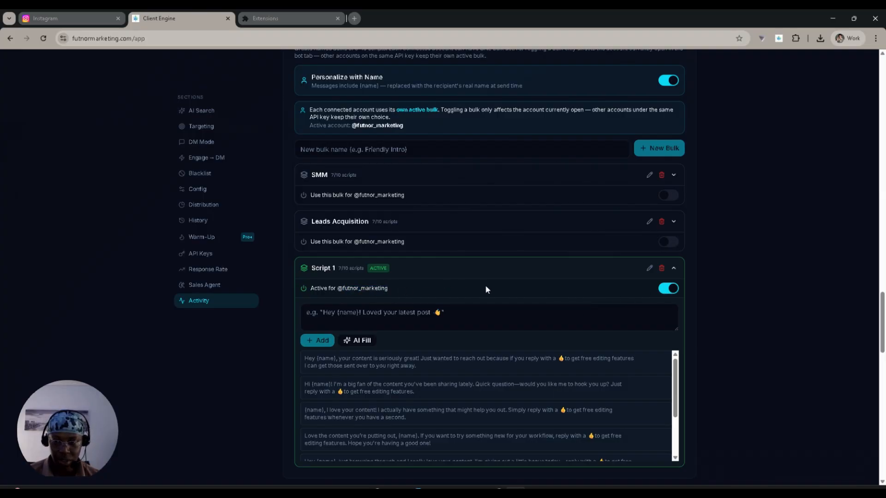
# Step: Switch the account's active bulk back to Leads Acquisition and look over that bulk's scripts
pyautogui.click(660, 289)
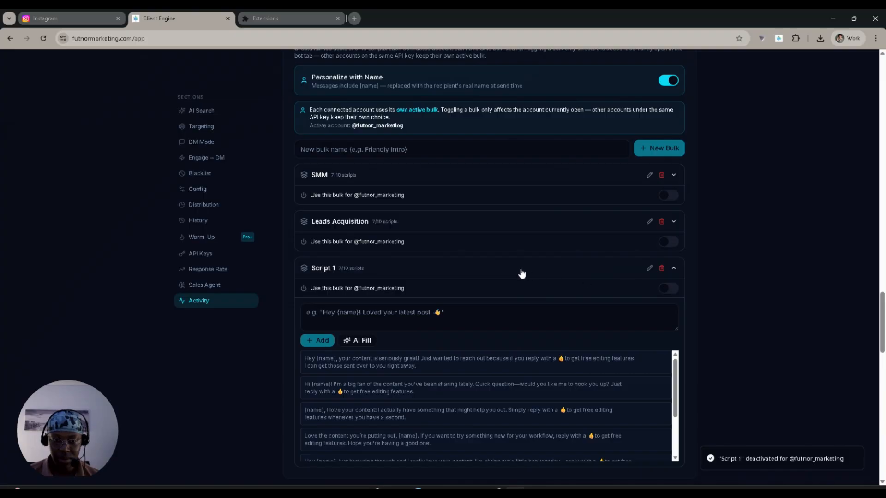
pyautogui.click(666, 242)
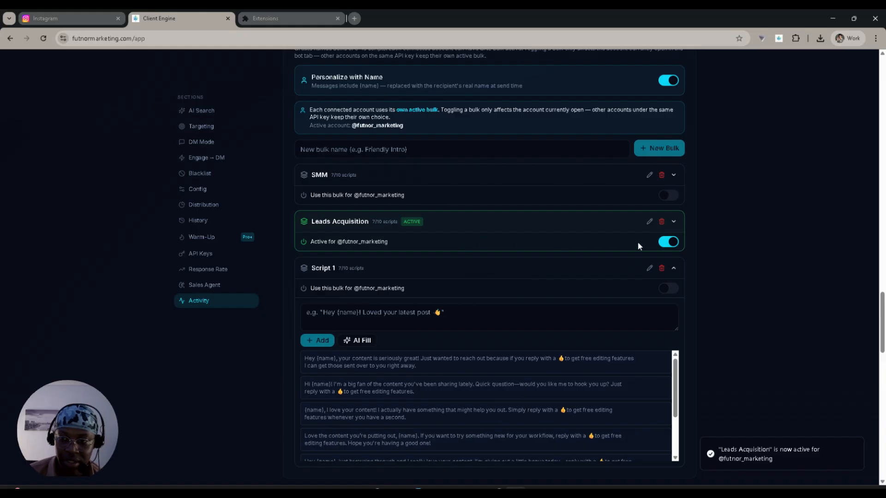
pyautogui.click(674, 222)
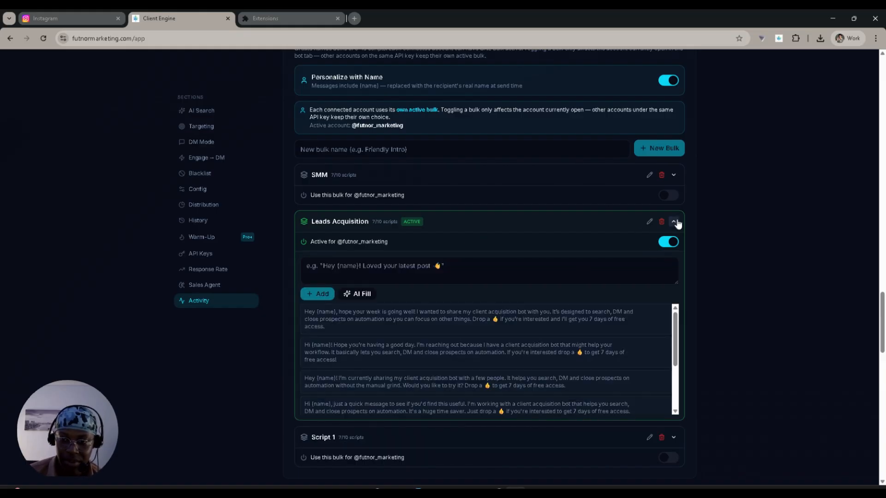
pyautogui.click(673, 223)
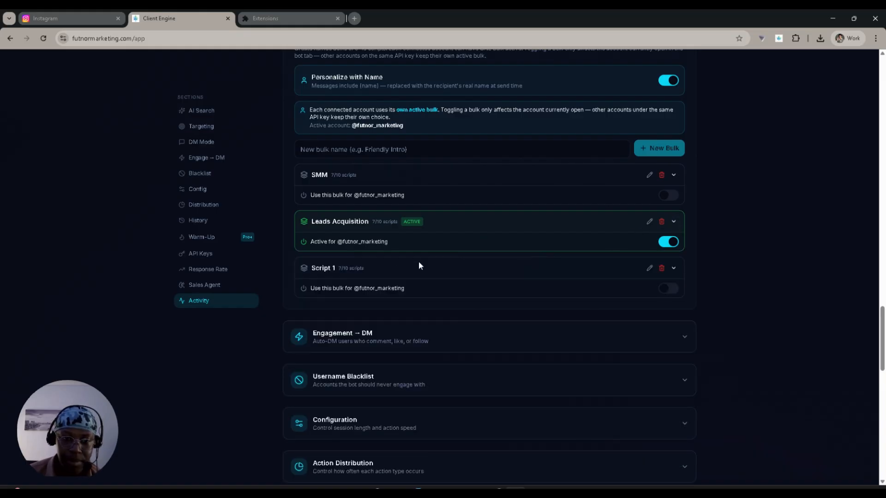
# Step: Look over the Account Warm-Up section and return to the Custom Users list in Targeting
pyautogui.scroll(-4, 433, 263)
pyautogui.scroll(-5, 435, 263)
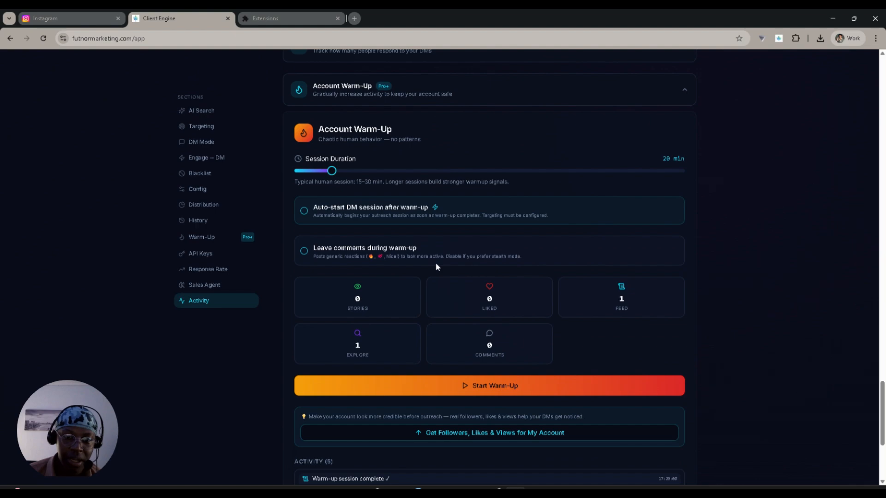
pyautogui.scroll(15, 429, 263)
pyautogui.scroll(12, 392, 247)
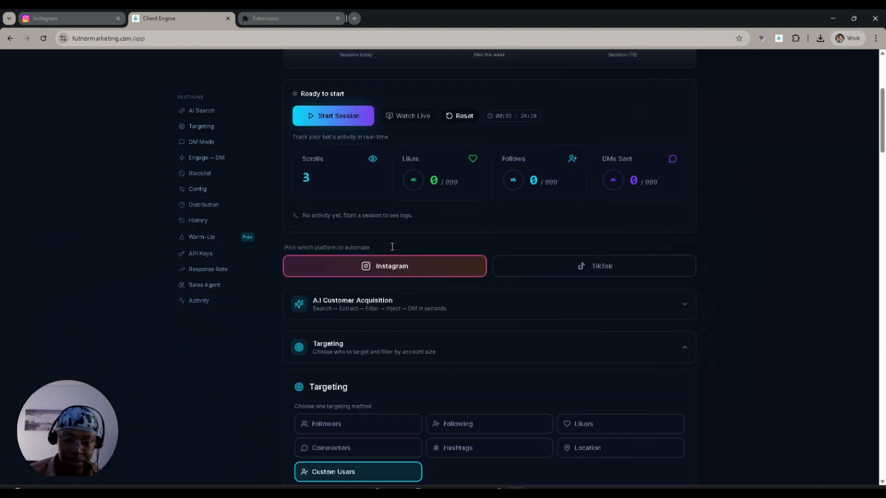
pyautogui.scroll(-7, 392, 249)
pyautogui.scroll(1, 322, 244)
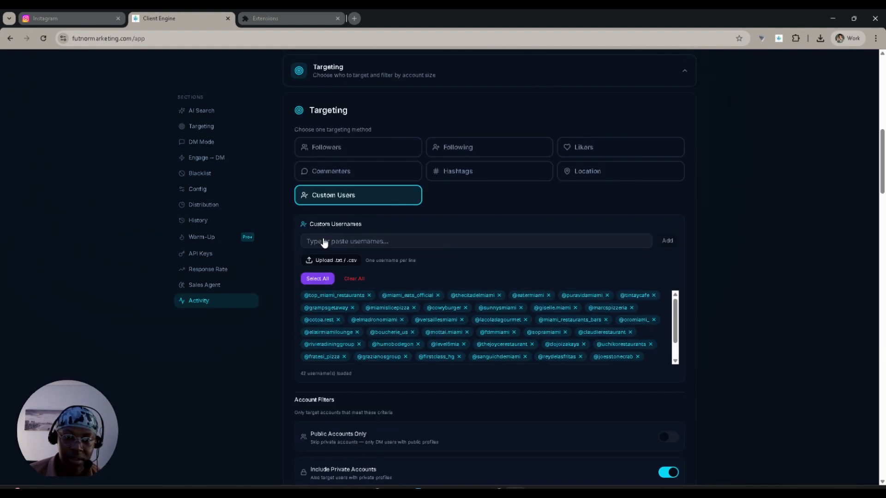
# Step: Try the Followers targeting method with hormozi as the account, and clear the username again
pyautogui.click(332, 146)
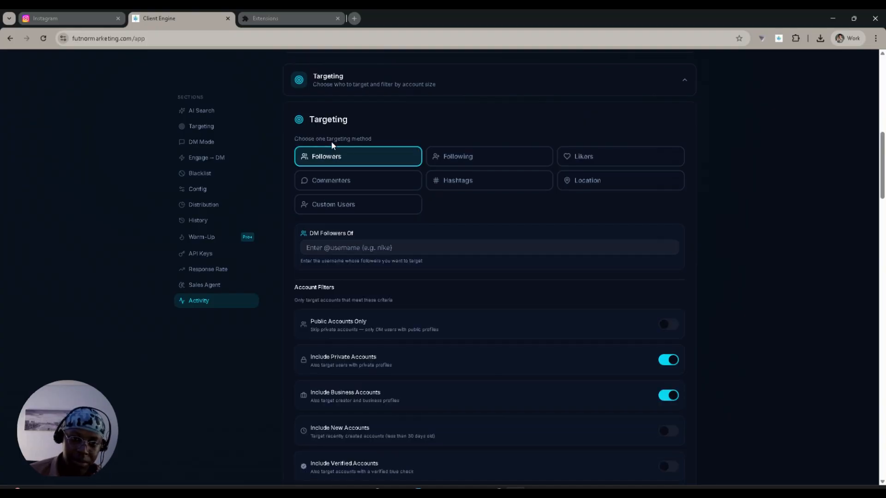
pyautogui.click(334, 249)
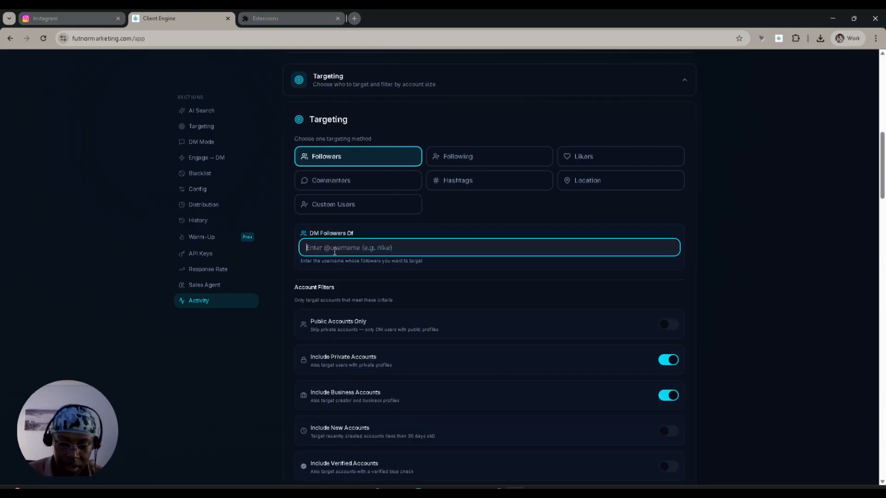
pyautogui.write('hormozi')
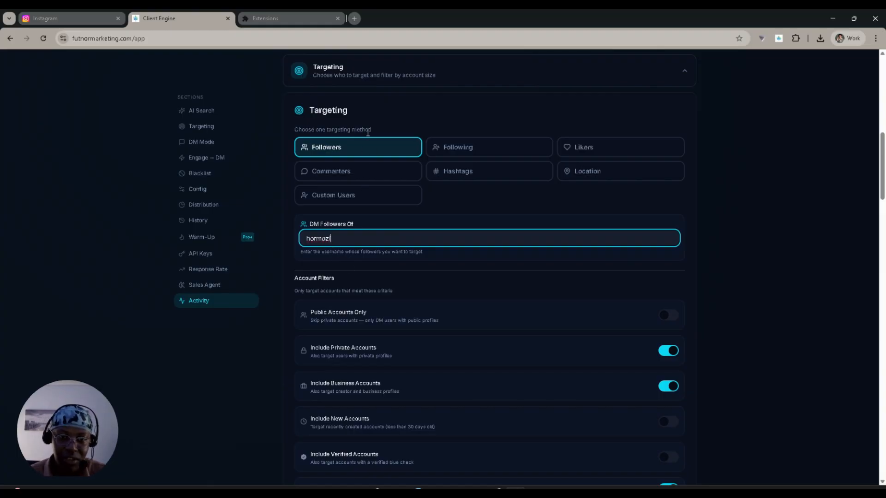
pyautogui.doubleClick(352, 236)
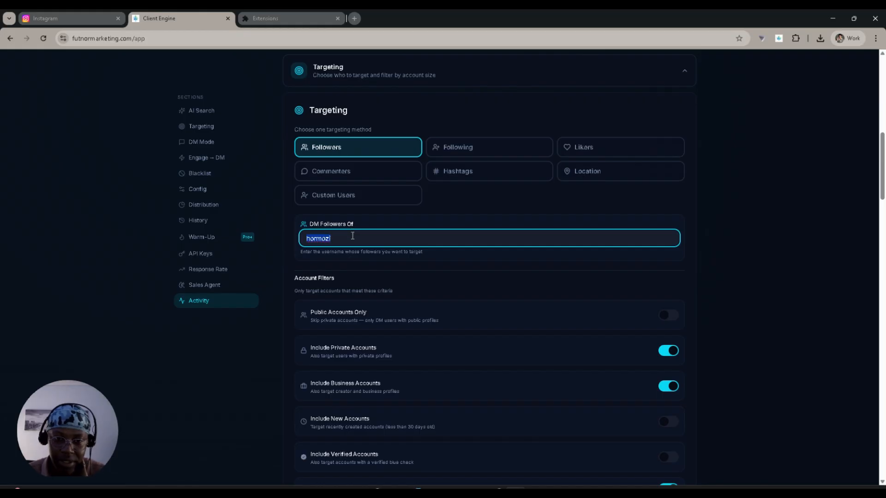
pyautogui.press('BackSpace')
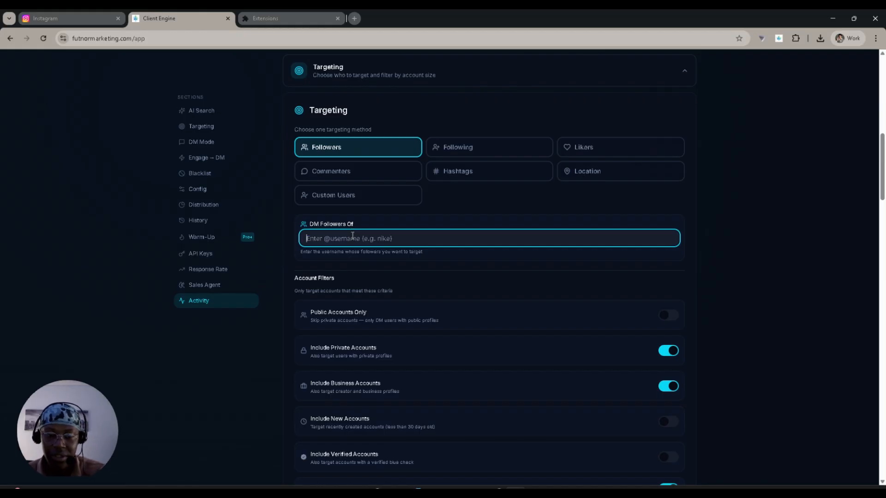
# Step: Switch the targeting method to Commenters and open the post URL for editing
pyautogui.click(360, 171)
pyautogui.click(471, 239)
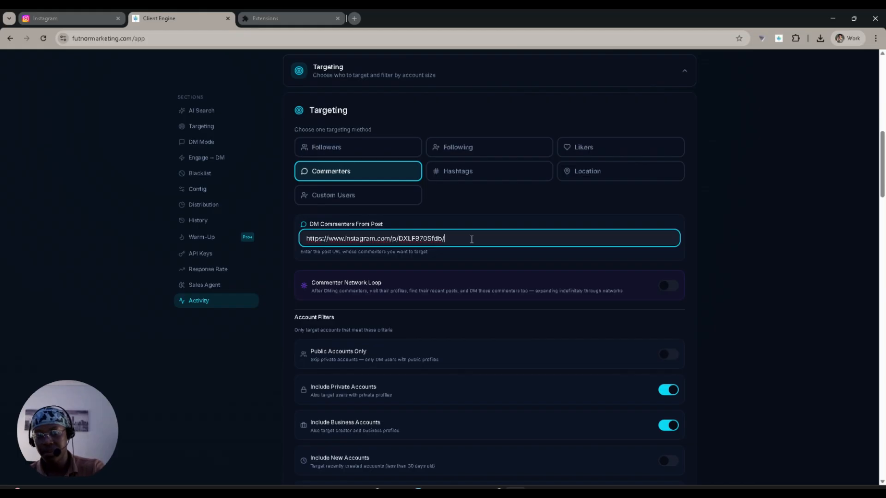
# Step: Open hormozi's "Why are you doing so little?" post on Instagram, select its URL, and return to Client Engine
pyautogui.click(83, 18)
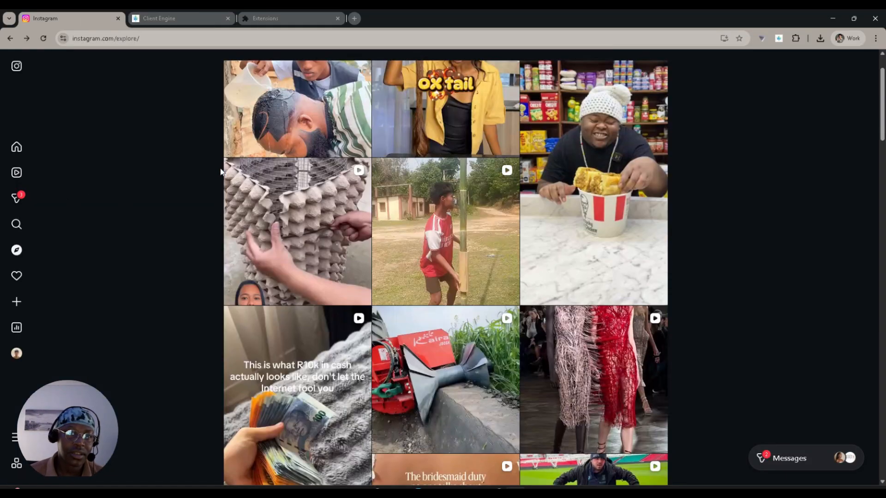
pyautogui.click(28, 150)
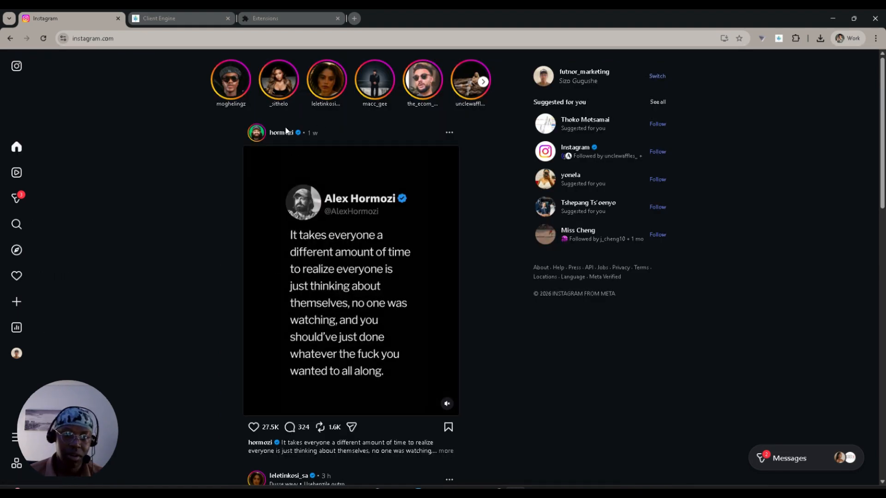
pyautogui.click(281, 134)
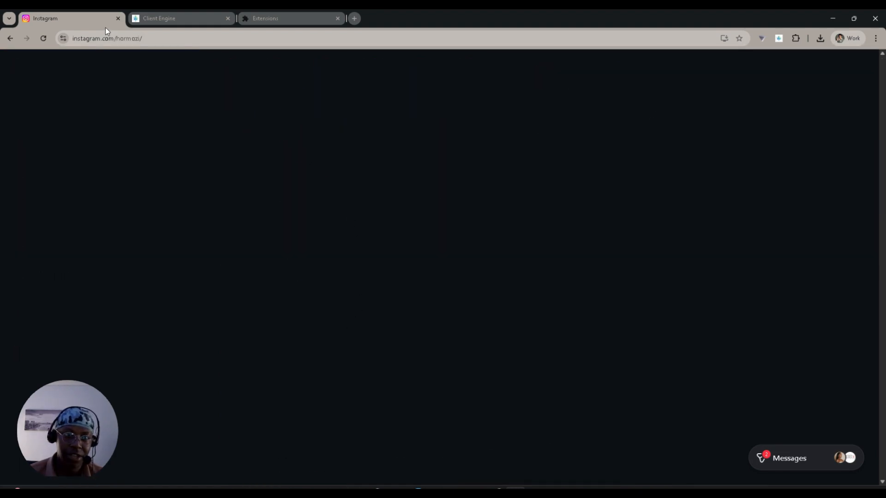
pyautogui.scroll(-5, 169, 113)
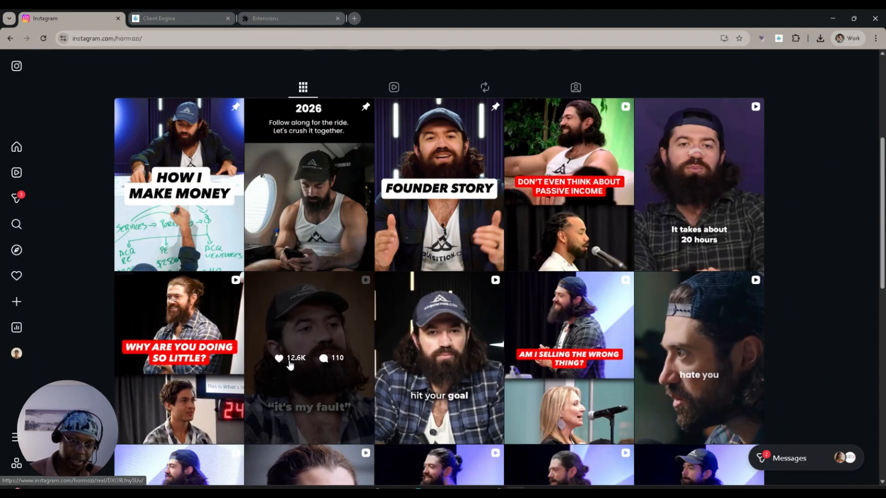
pyautogui.click(188, 365)
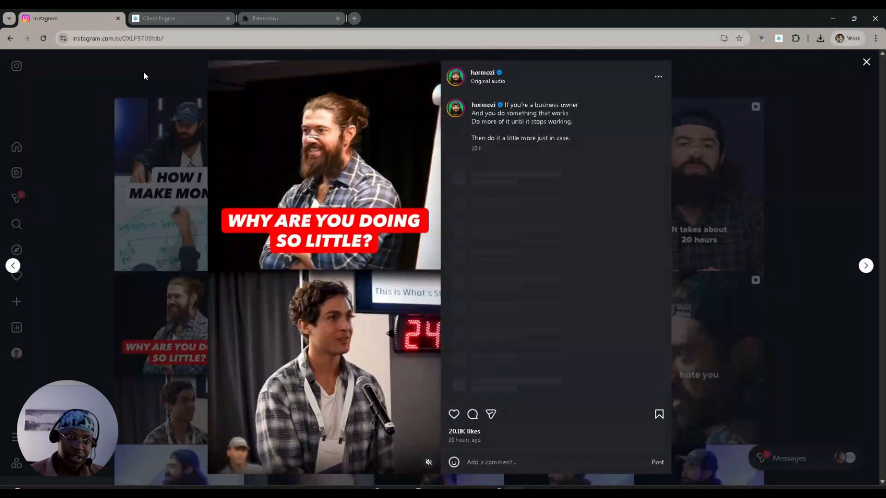
pyautogui.click(134, 40)
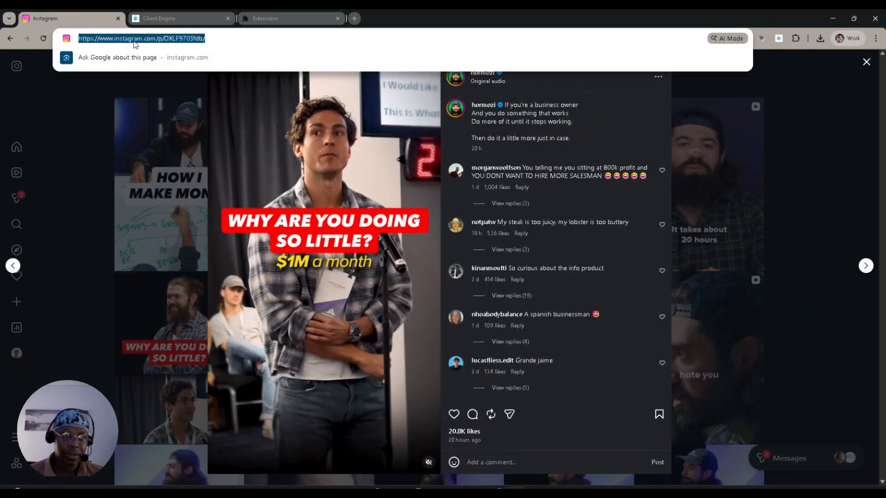
pyautogui.click(179, 22)
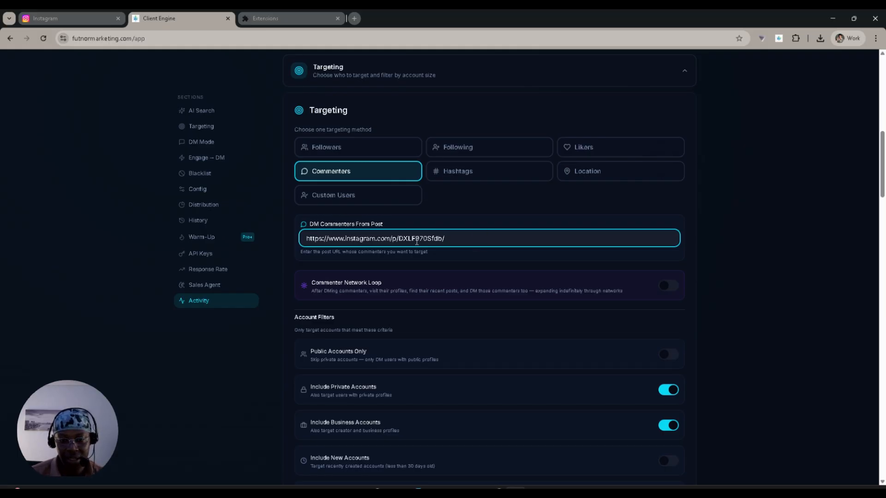
# Step: In the account filters, enable Public Accounts Only and disable Include Private Accounts
pyautogui.scroll(-7, 416, 242)
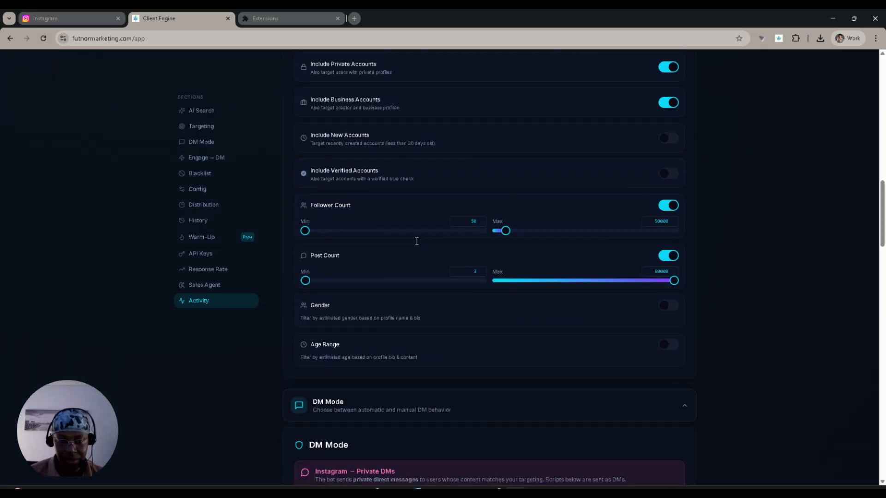
pyautogui.scroll(2, 417, 245)
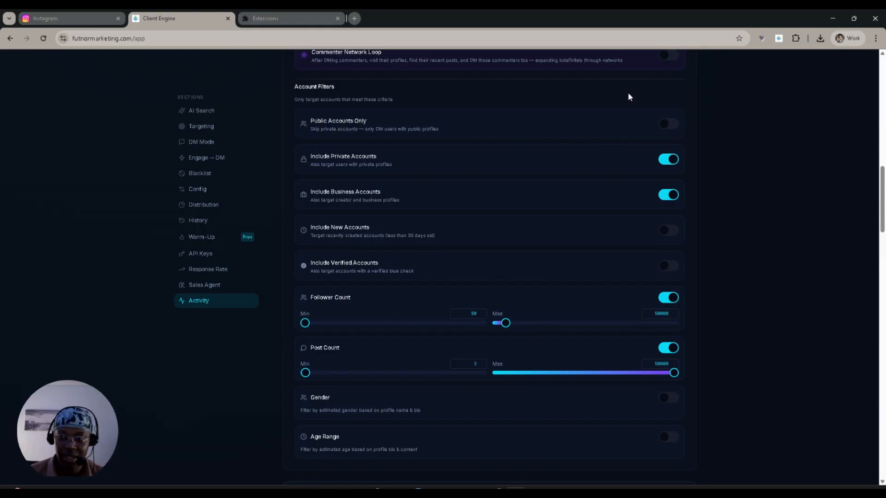
pyautogui.click(665, 125)
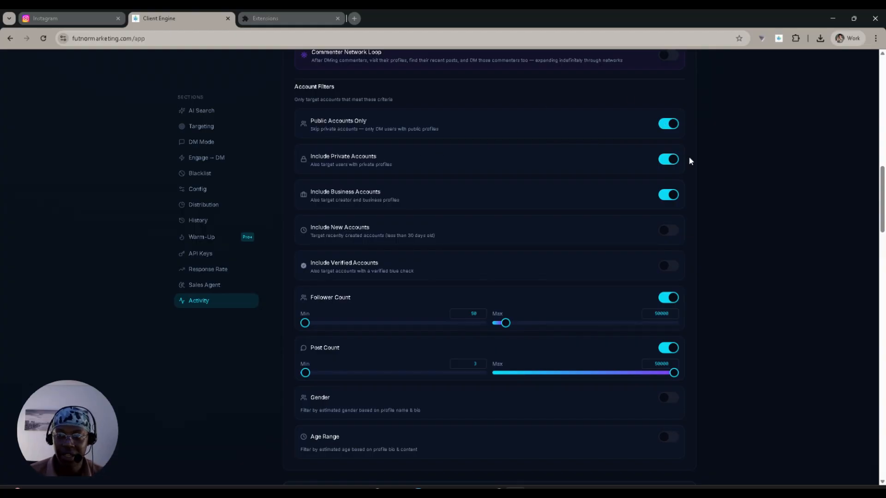
pyautogui.click(669, 161)
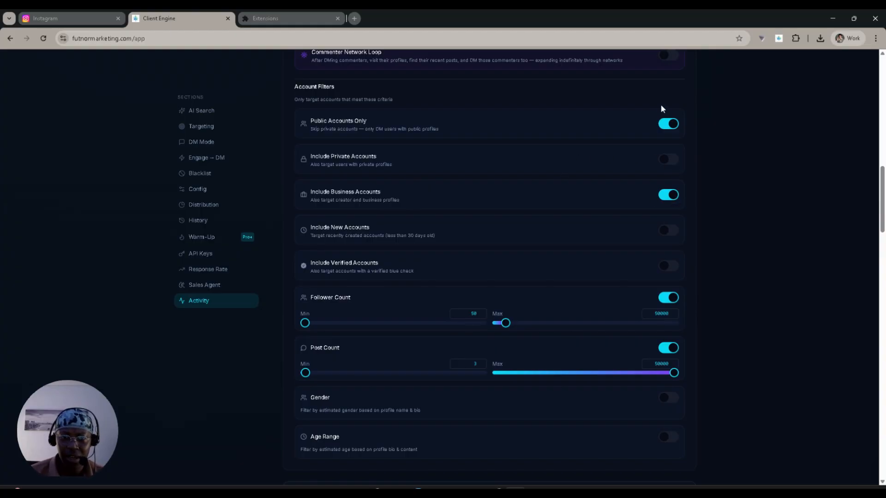
# Step: Look over the remaining account filters, including follower and post counts, and the DM Mode settings
pyautogui.scroll(-2, 494, 176)
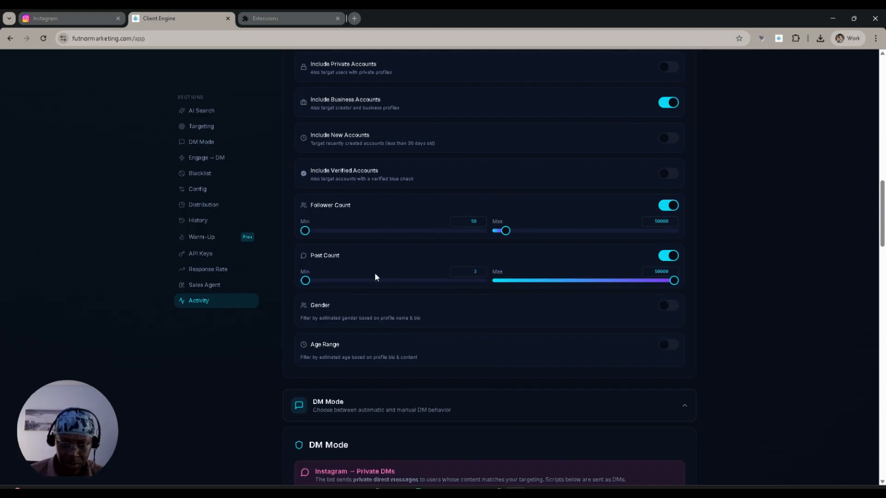
pyautogui.scroll(3, 388, 268)
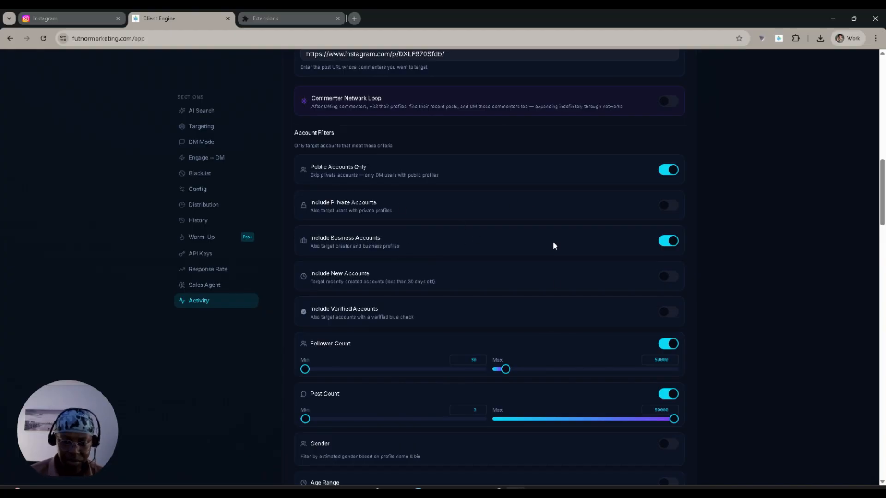
pyautogui.scroll(-3, 551, 246)
pyautogui.scroll(-2, 549, 246)
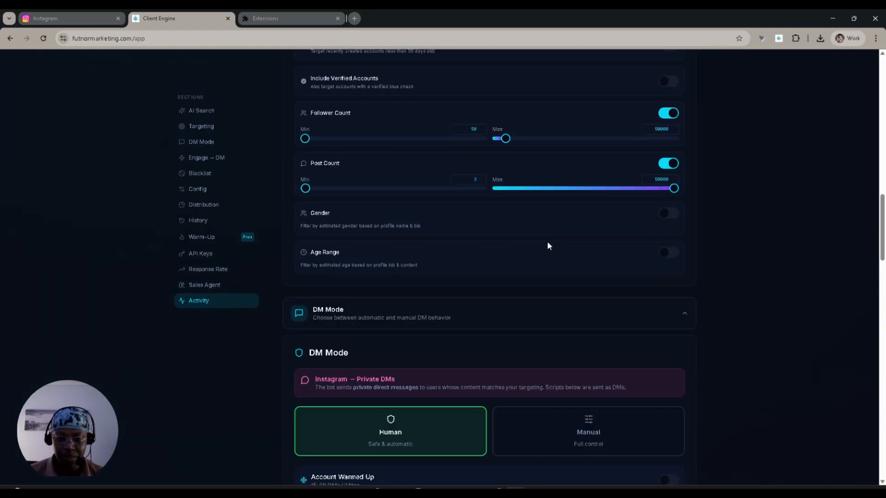
pyautogui.scroll(-9, 546, 240)
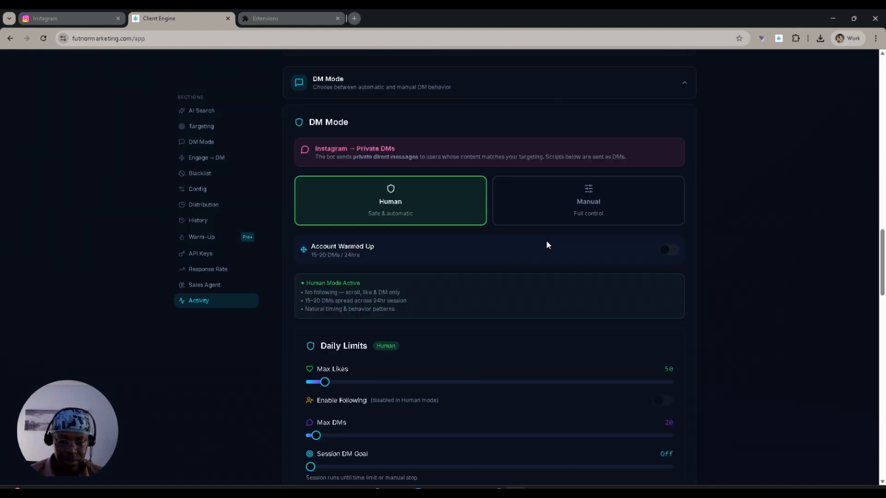
pyautogui.scroll(6, 546, 240)
pyautogui.scroll(5, 546, 240)
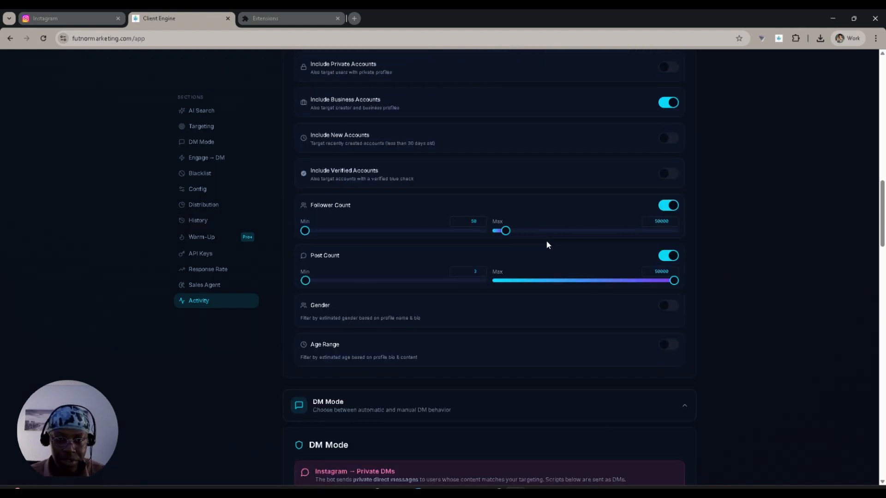
# Step: Start an Instagram automation session targeting the post's commenters
pyautogui.scroll(9, 366, 226)
pyautogui.scroll(2, 366, 226)
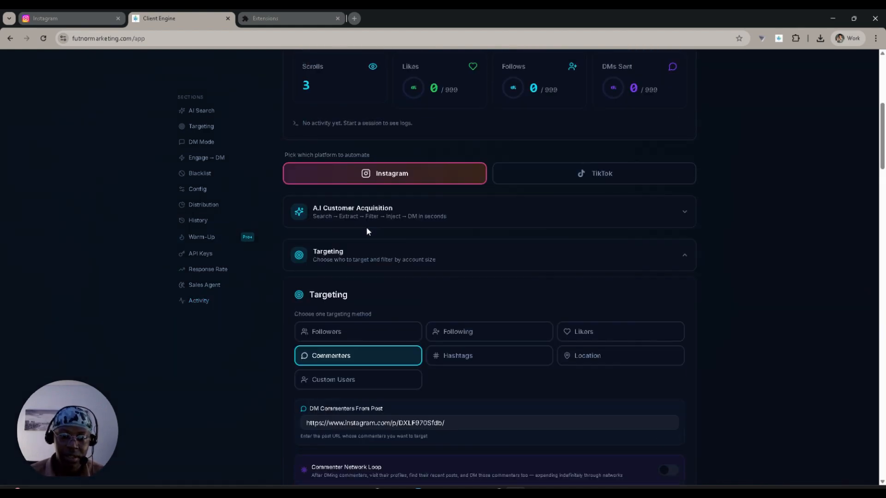
pyautogui.scroll(-4, 366, 226)
pyautogui.scroll(10, 364, 222)
pyautogui.scroll(1, 366, 226)
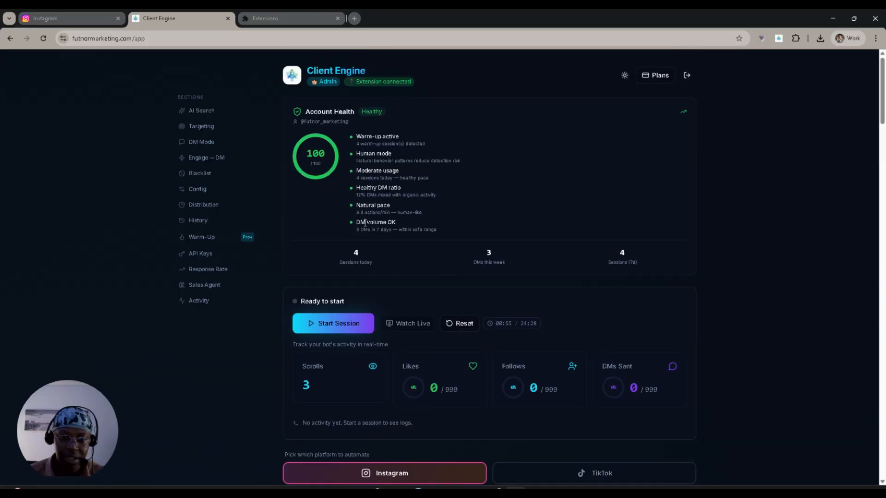
pyautogui.click(337, 325)
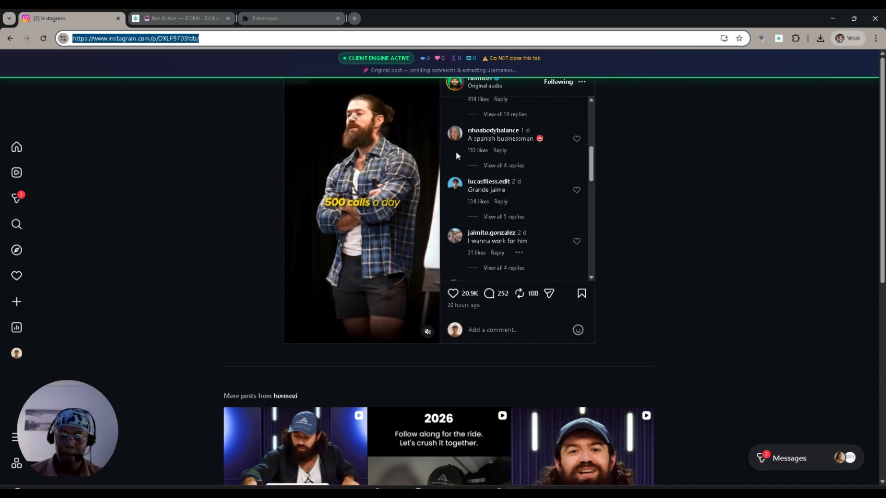
# Step: Check the running session's activity in the extension popup and the dashboard's Activity Log, and open the live Instagram view
pyautogui.click(778, 39)
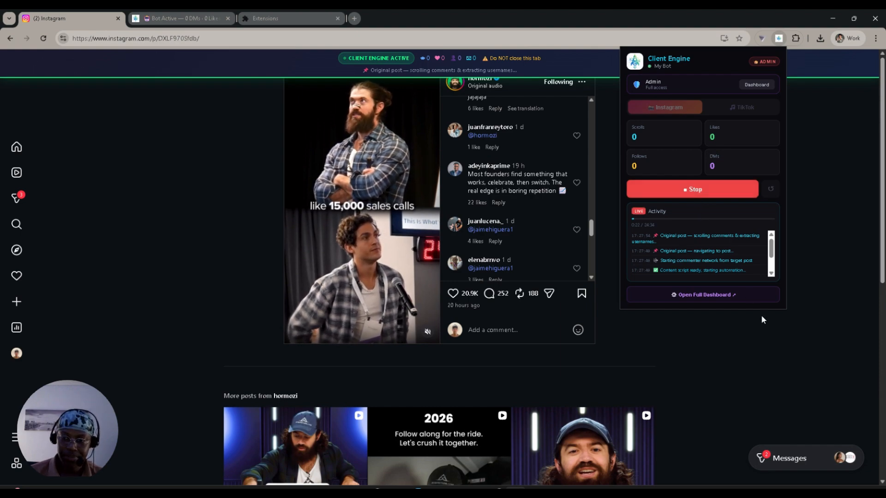
pyautogui.click(737, 354)
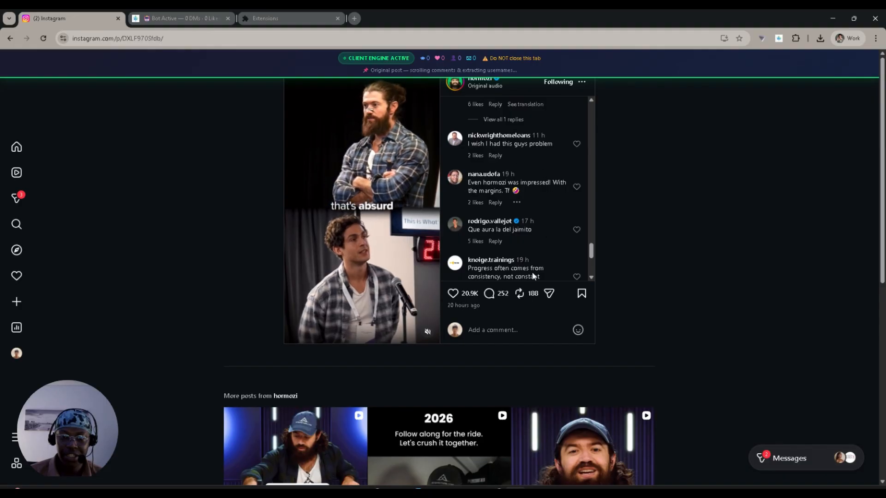
pyautogui.hotkey('ctrl', 'Tab')
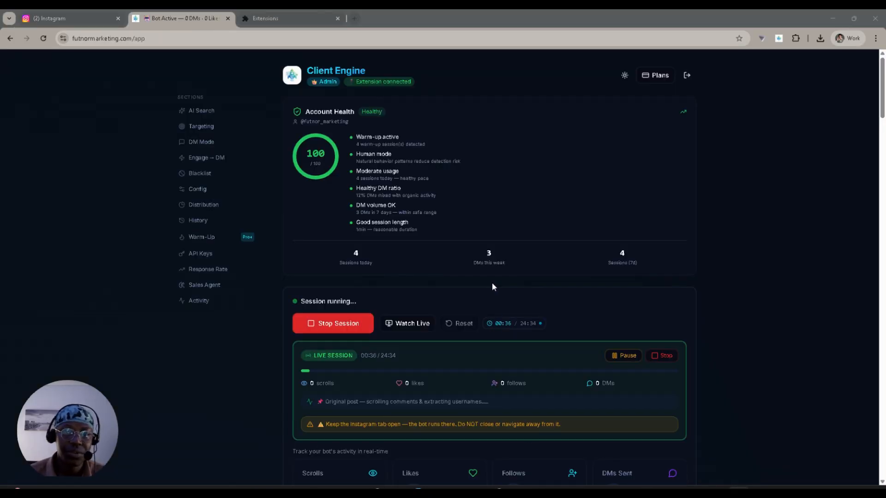
pyautogui.scroll(-9, 408, 158)
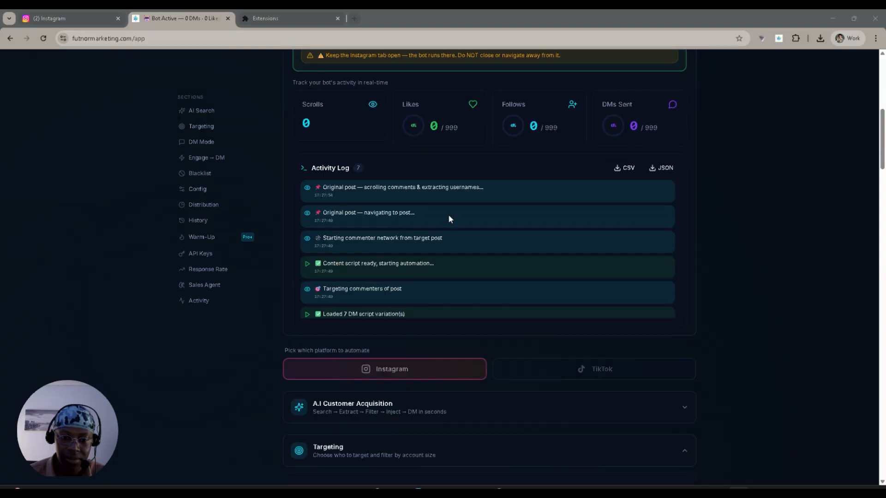
pyautogui.scroll(5, 468, 297)
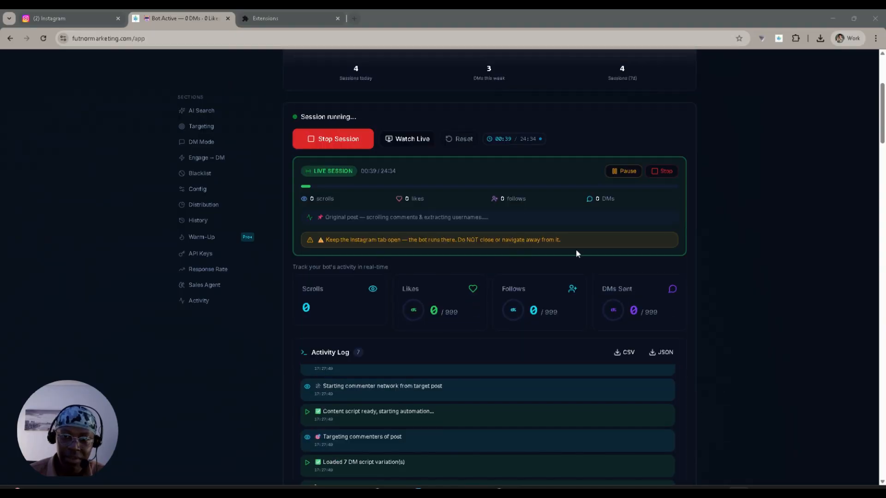
pyautogui.click(410, 140)
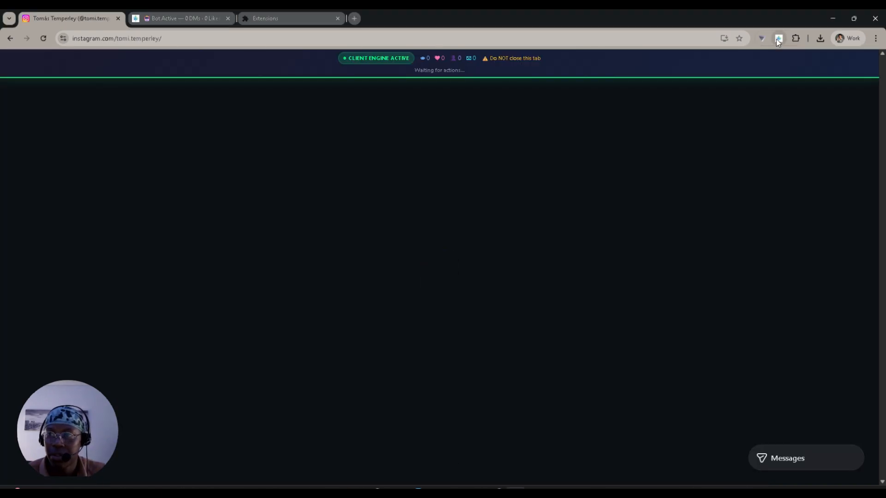
# Step: Stop the running automation session from the Client Engine extension
pyautogui.click(779, 38)
pyautogui.click(707, 192)
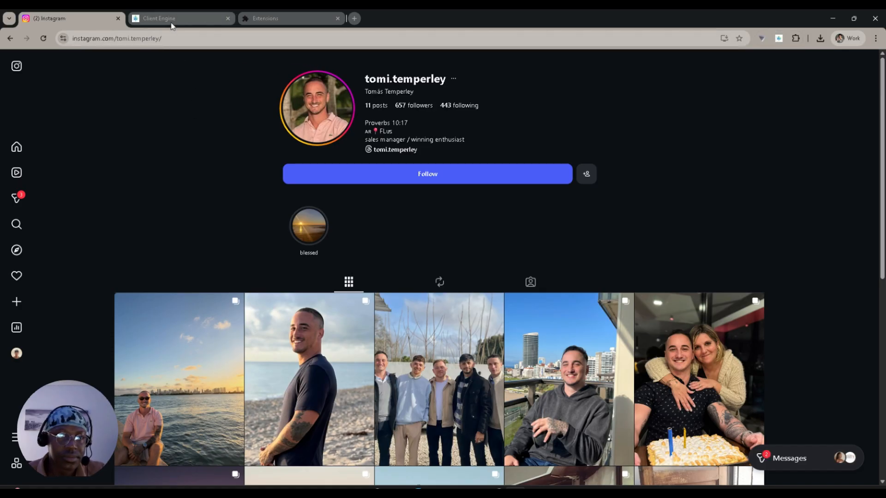
# Step: Return to the Client Engine dashboard and switch the targeting method to Followers
pyautogui.click(173, 20)
pyautogui.scroll(3, 399, 174)
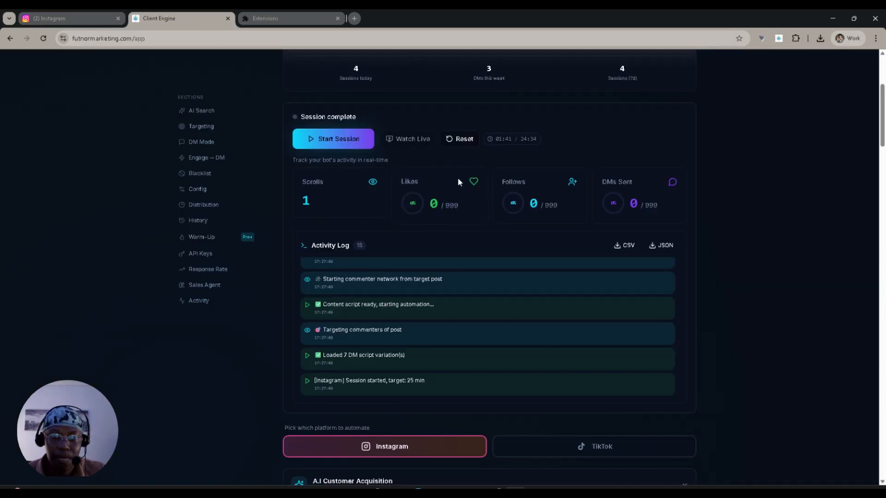
pyautogui.scroll(-10, 458, 178)
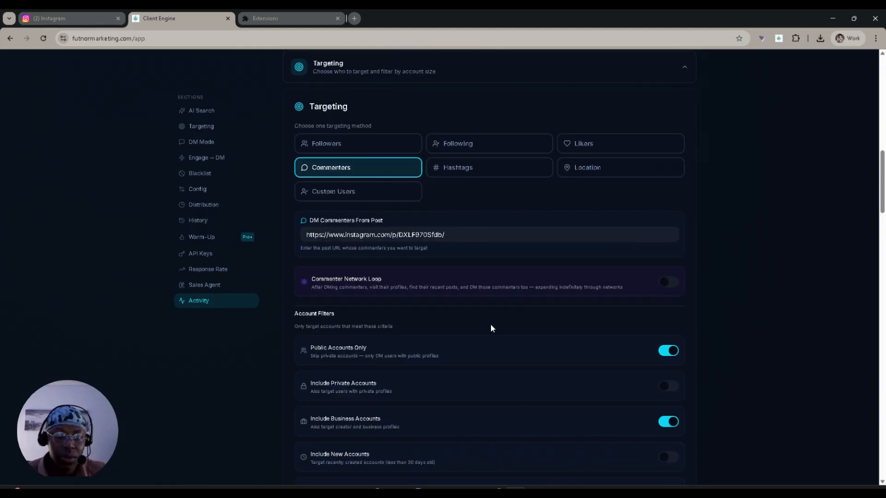
pyautogui.click(335, 154)
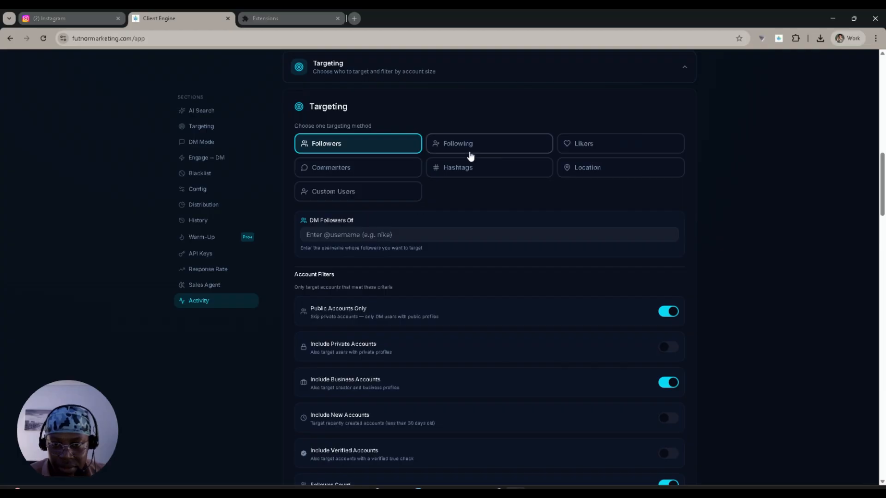
# Step: Switch the targeting method to Following, Likers and Hashtags in turn, and open the target hashtags for editing
pyautogui.click(526, 152)
pyautogui.click(593, 150)
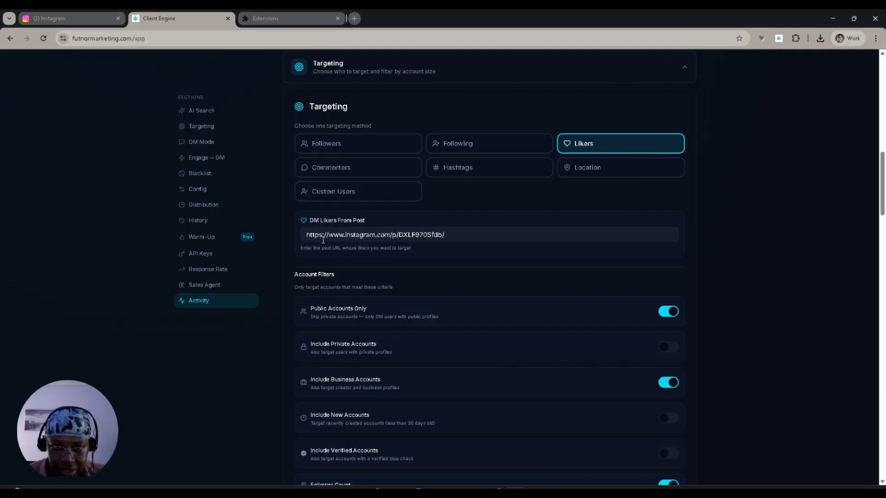
pyautogui.click(456, 170)
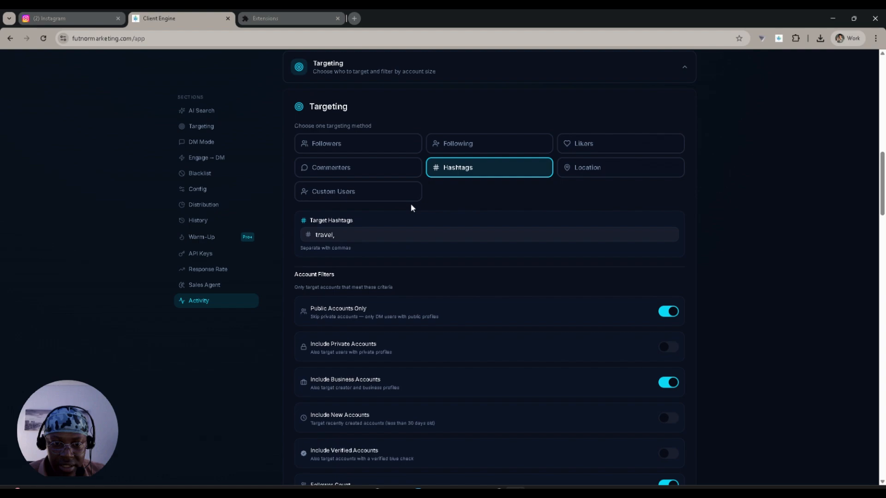
pyautogui.click(352, 237)
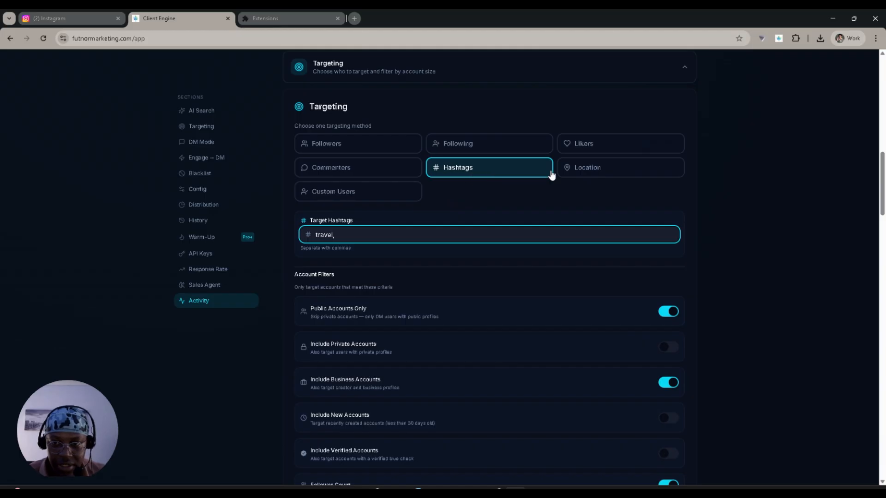
# Step: Set the targeting method to Location and check the existing Instagram location link for Miami, Florida
pyautogui.click(576, 173)
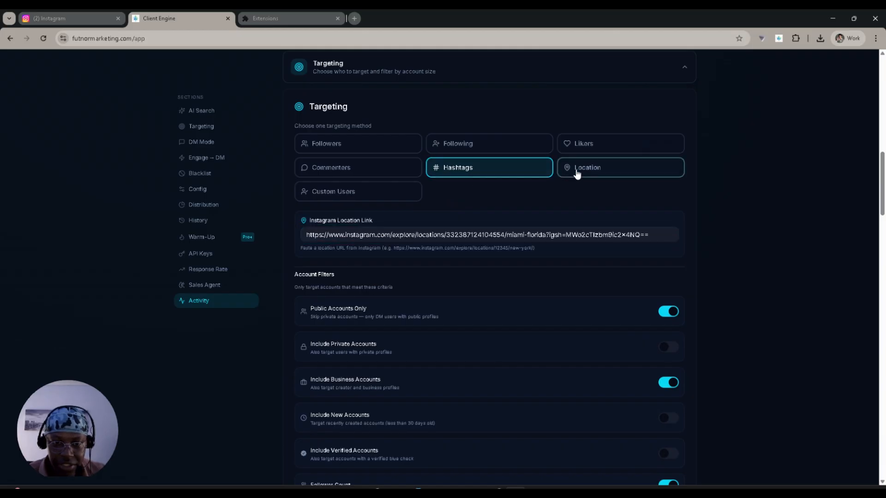
pyautogui.click(444, 238)
pyautogui.hotkey('ctrl', 'a')
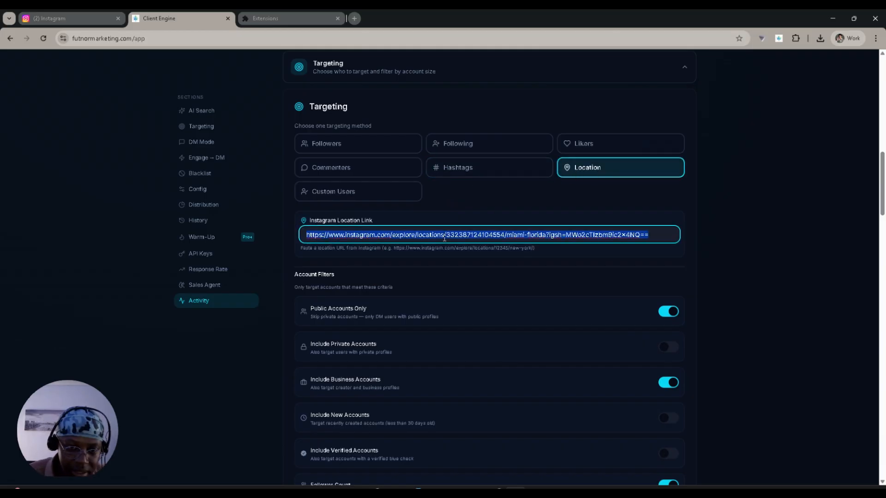
pyautogui.click(474, 232)
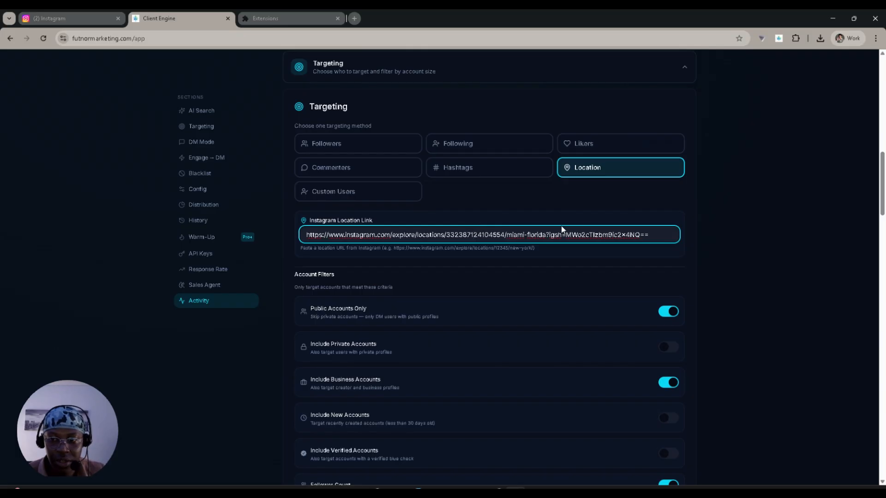
pyautogui.click(663, 235)
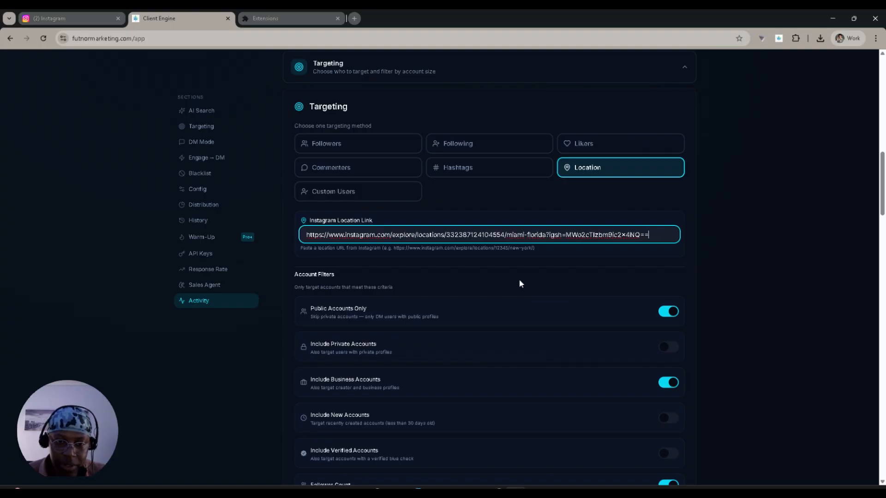
pyautogui.click(499, 275)
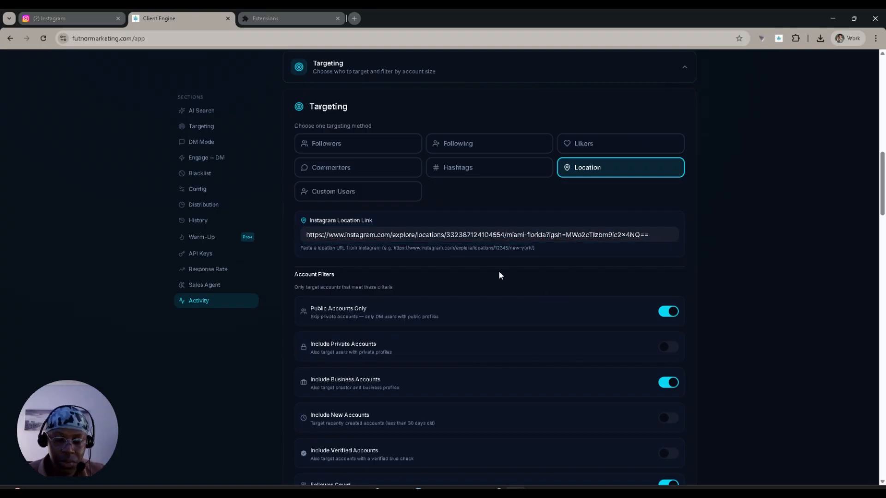
# Step: Review the account filters, session activity log, account health, and the DM mode and daily limit settings
pyautogui.scroll(-6, 499, 276)
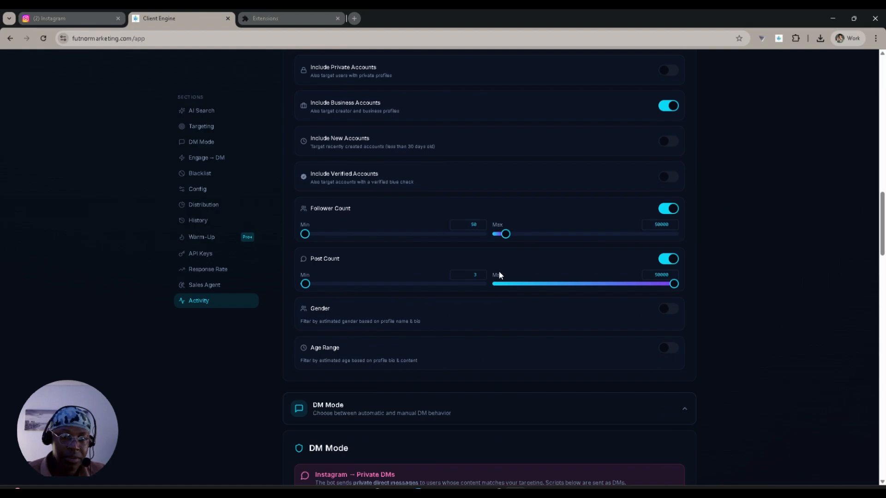
pyautogui.scroll(6, 485, 271)
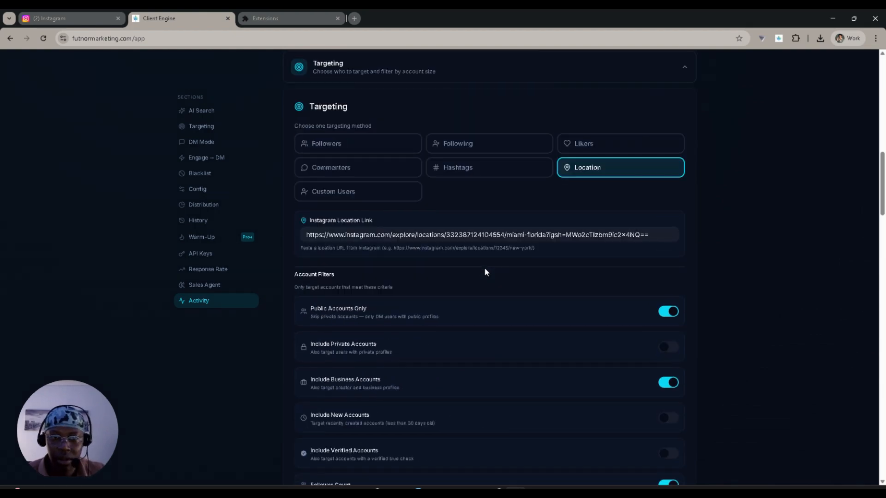
pyautogui.scroll(9, 484, 272)
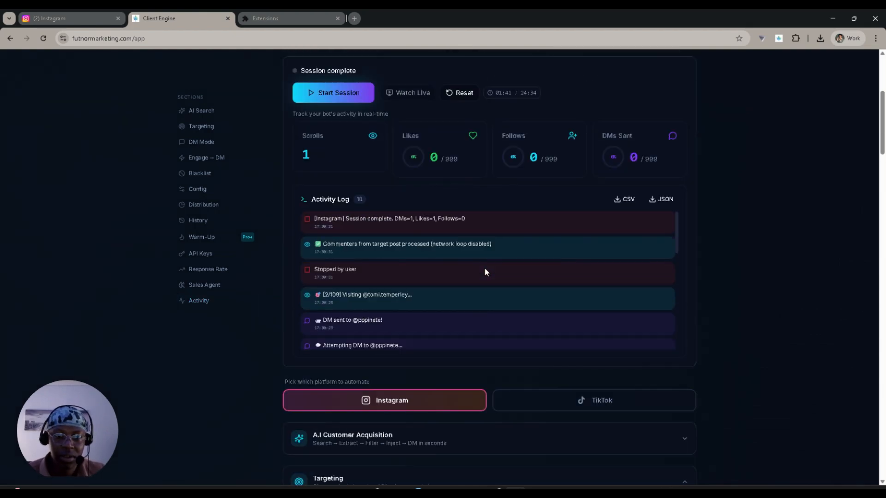
pyautogui.scroll(5, 482, 267)
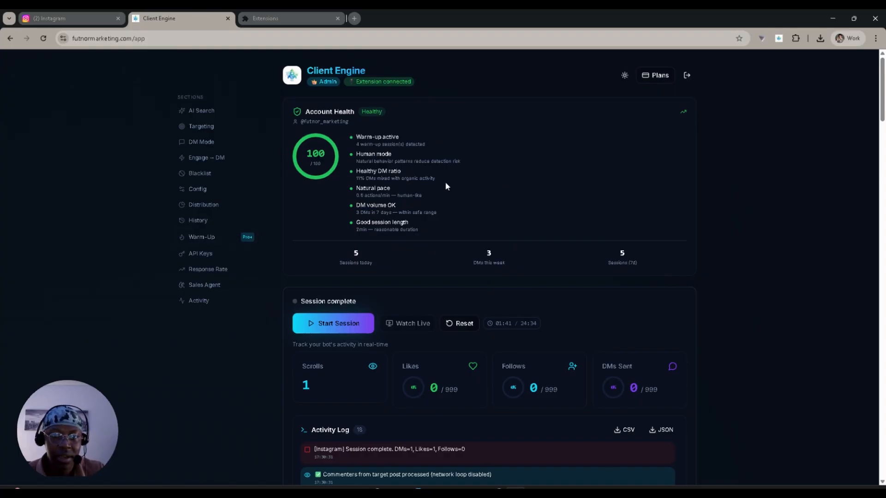
pyautogui.scroll(-15, 490, 186)
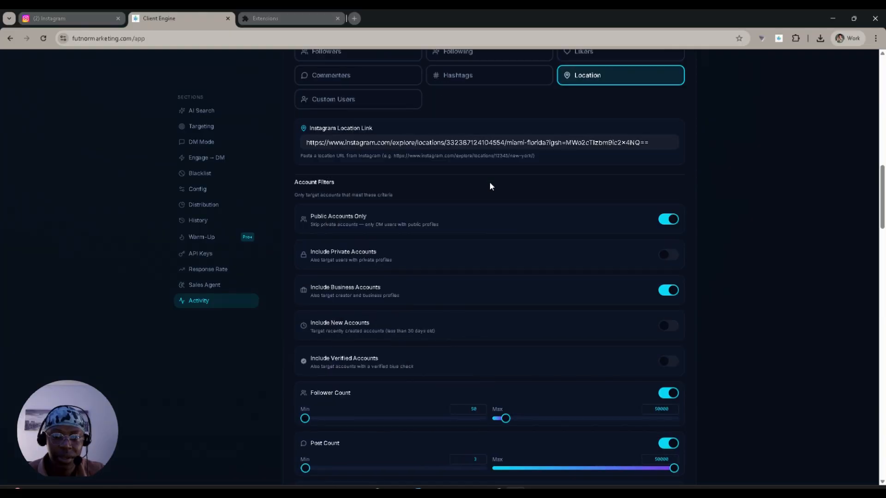
pyautogui.scroll(-8, 490, 187)
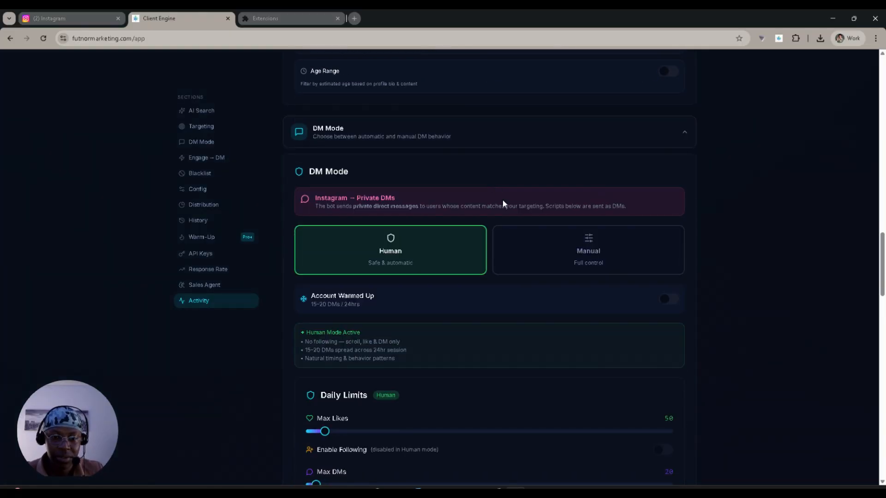
pyautogui.scroll(-4, 476, 253)
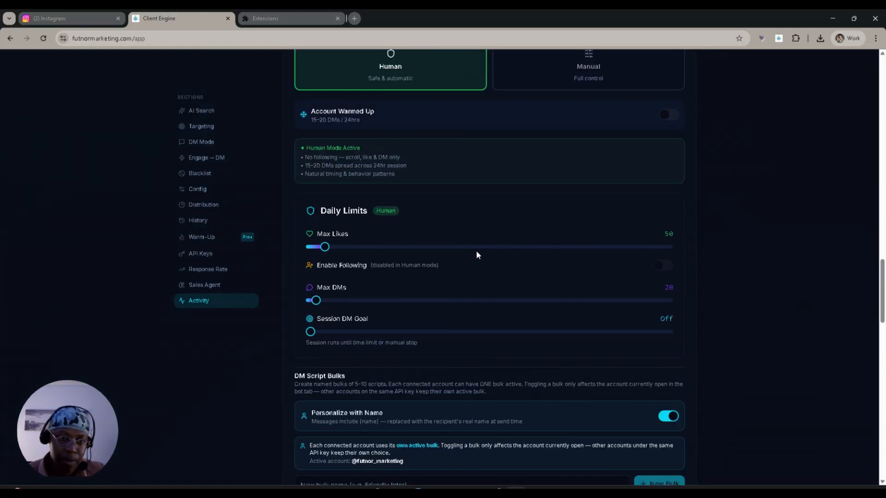